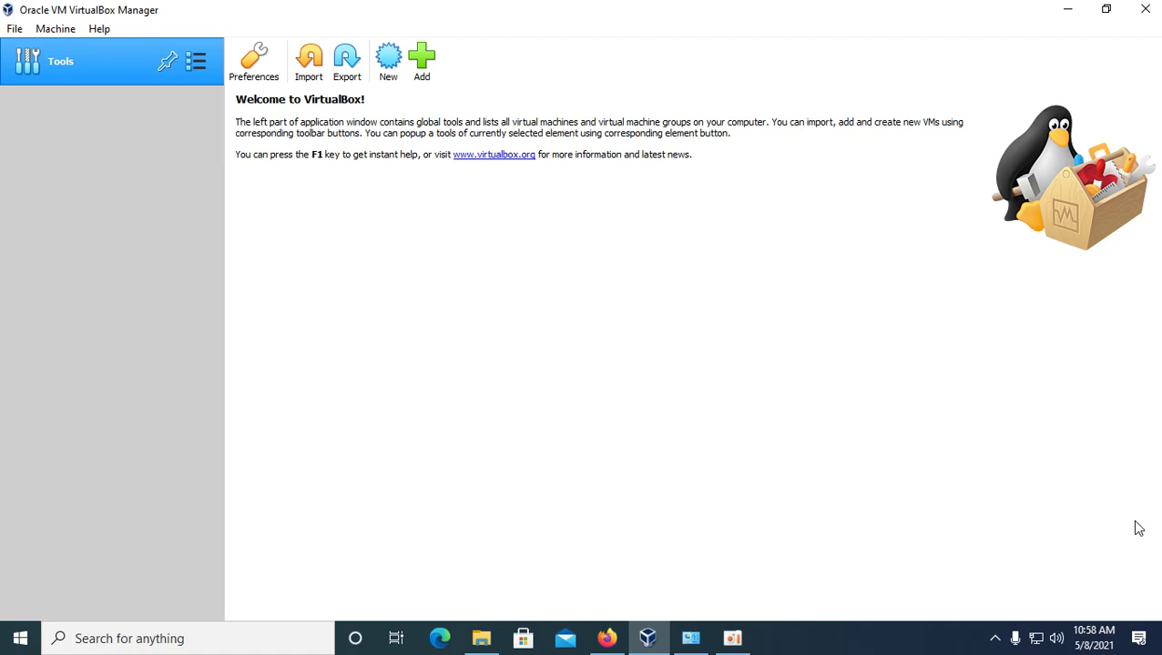
Check the installed VirtualBox version and look at the Ubuntu disc image in the ISO folder.
click(99, 28)
click(151, 150)
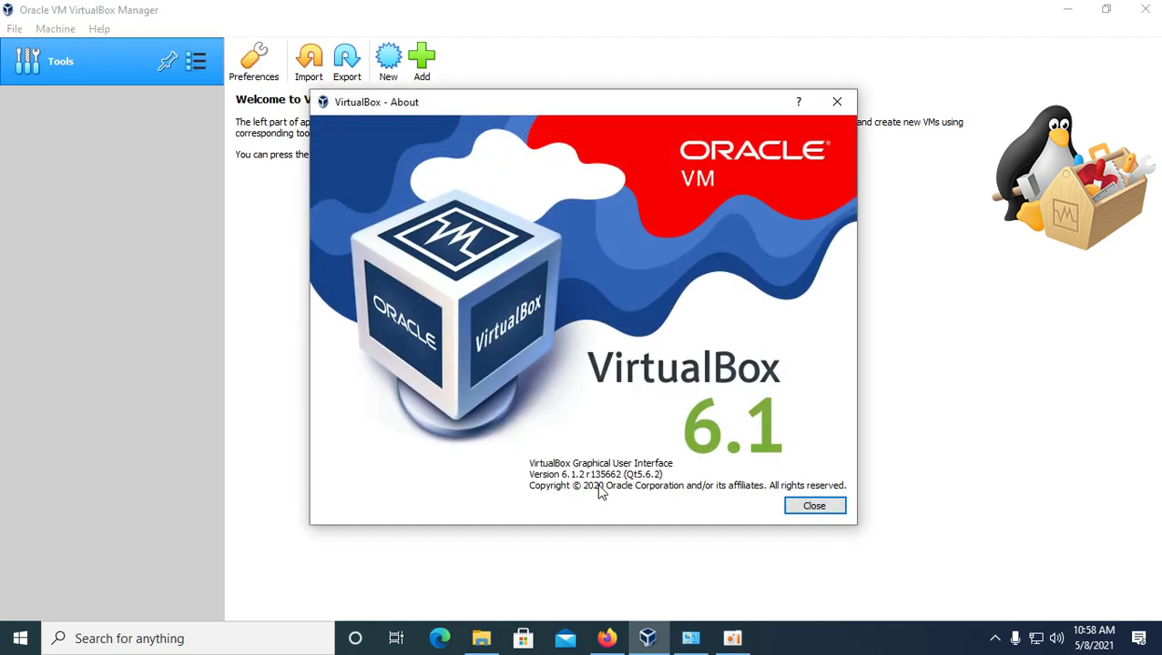
click(805, 507)
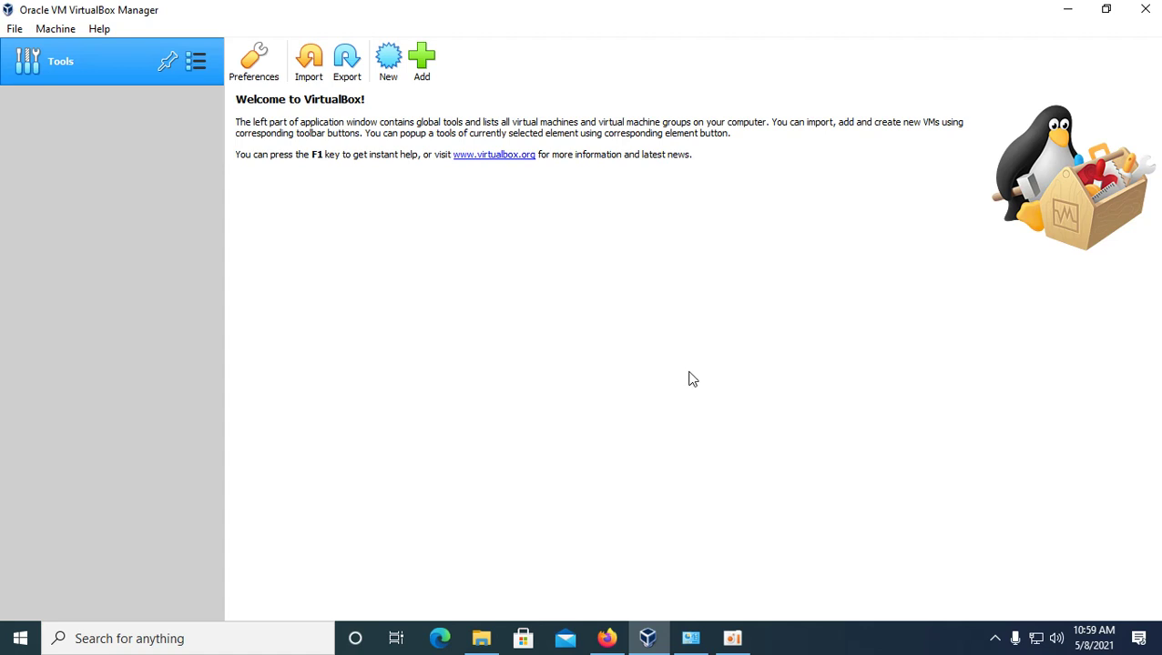
click(482, 640)
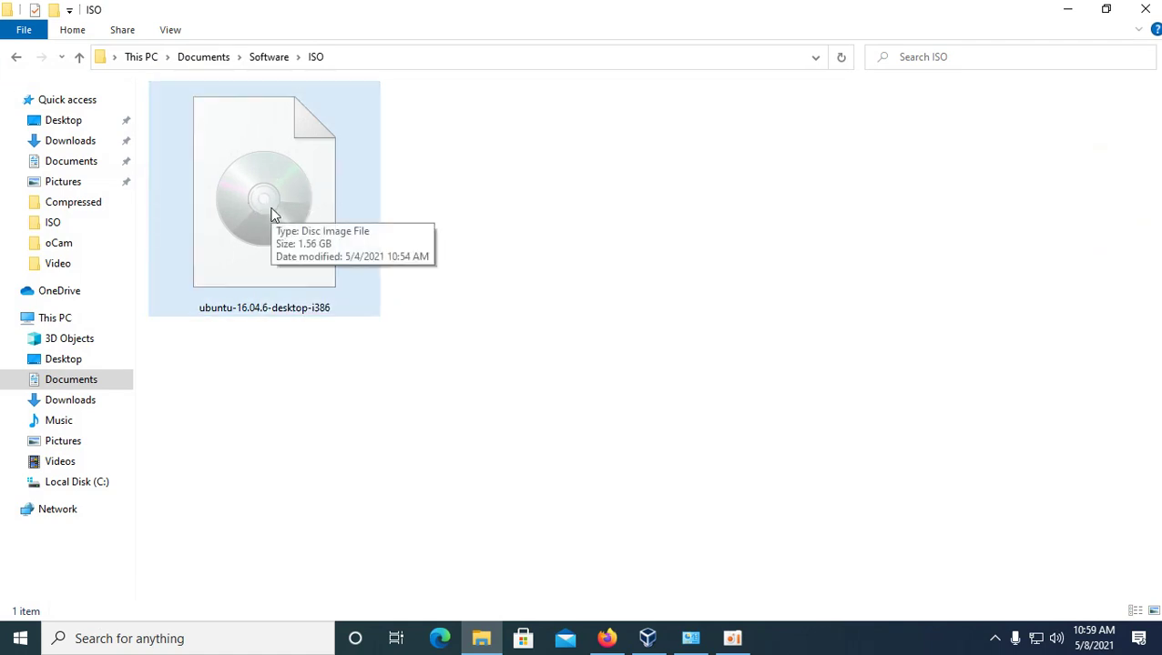
click(1067, 10)
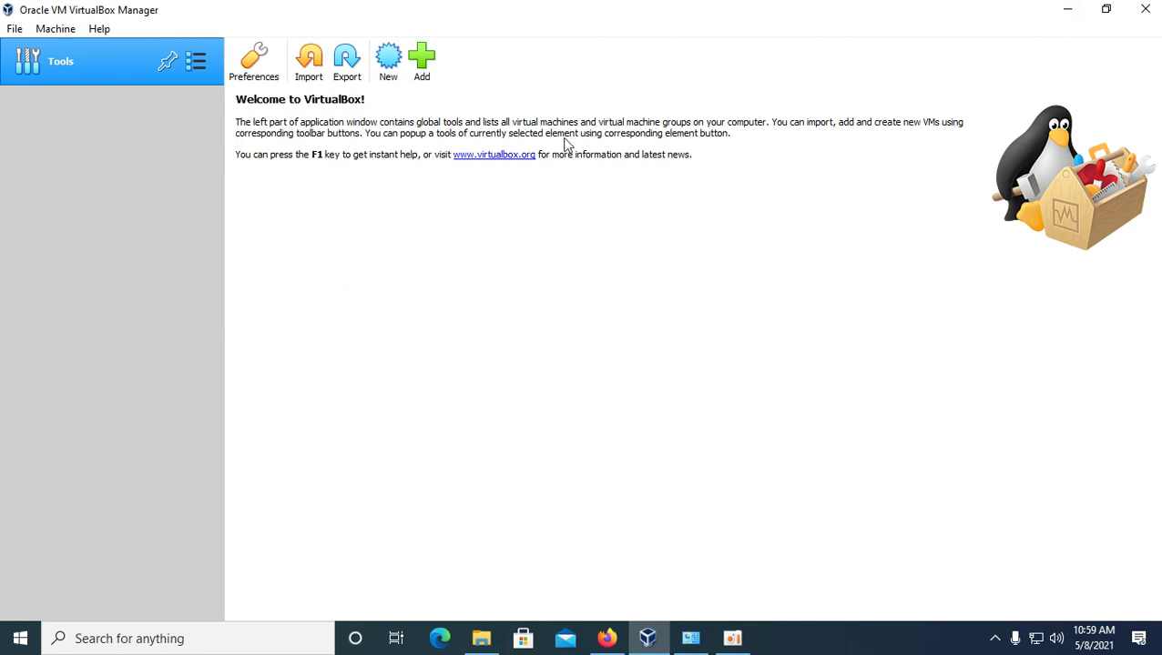
Begin a new virtual machine named ubuntu with type Linux and version Ubuntu (32-bit).
click(390, 69)
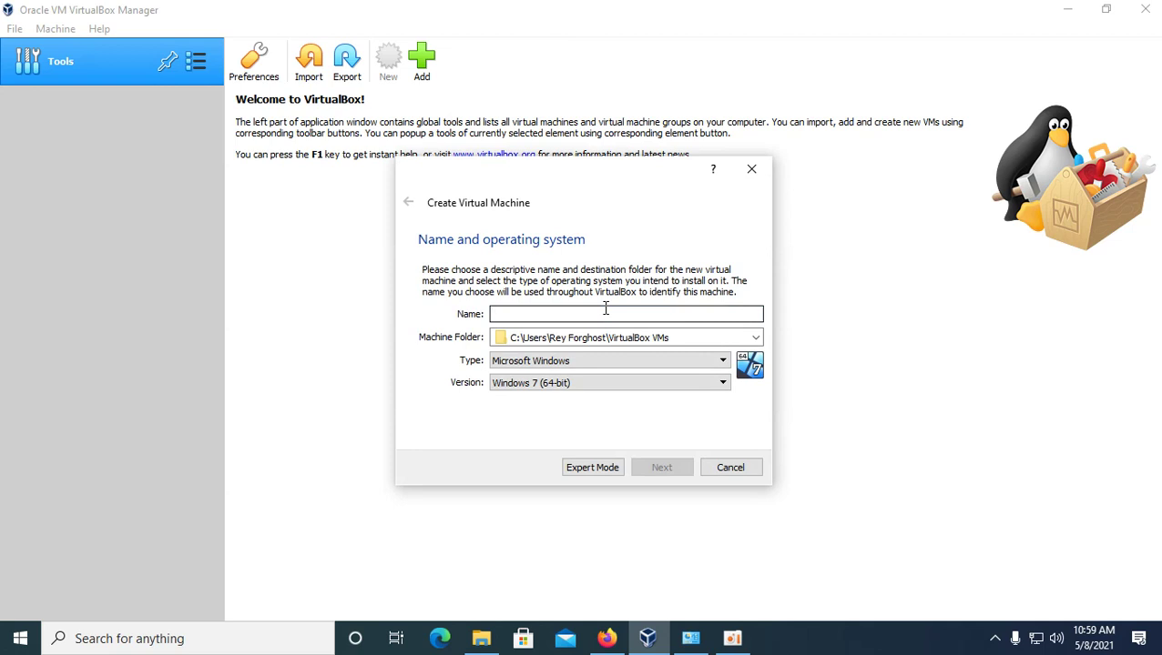
text(ubuntu)
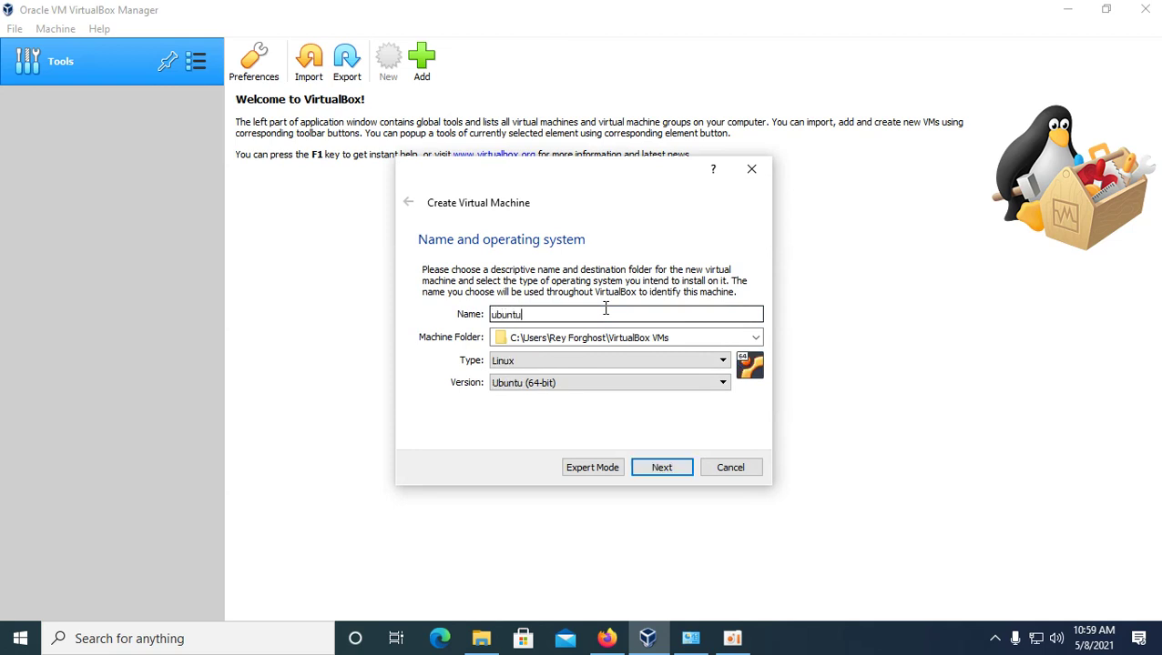
click(591, 381)
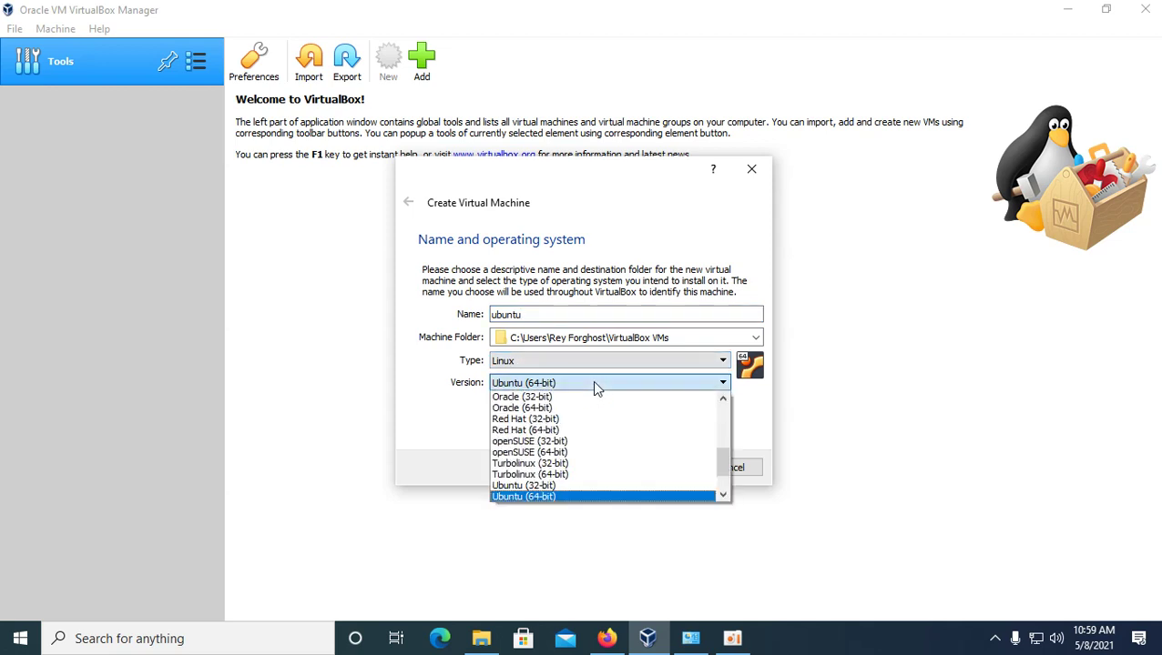
click(574, 486)
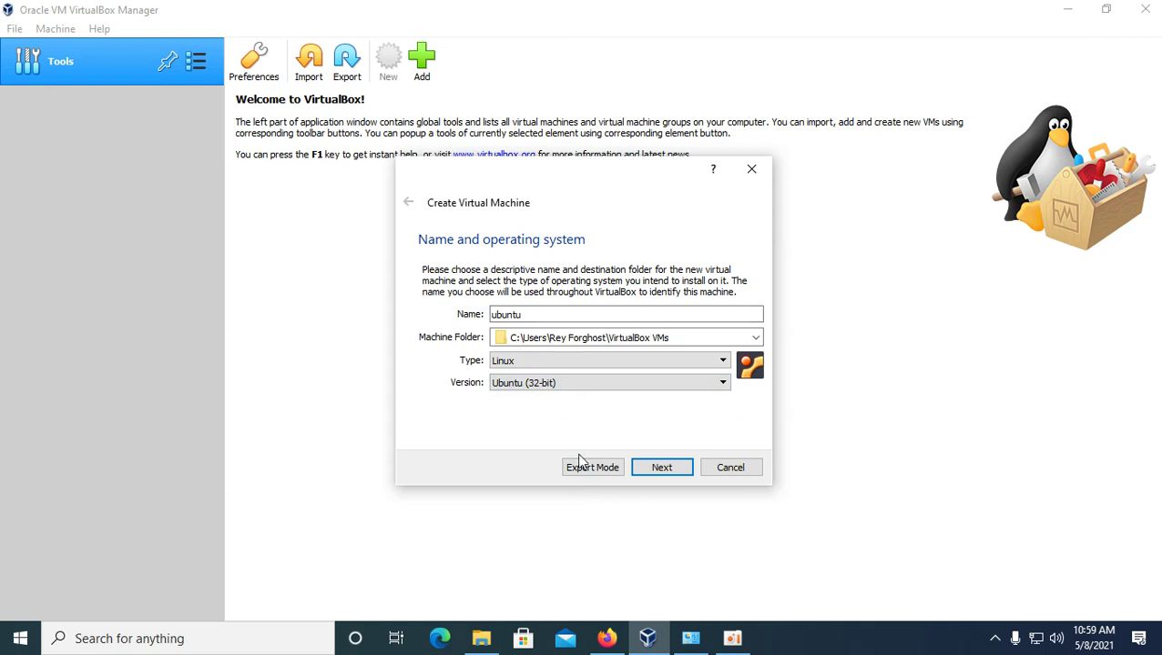
click(652, 474)
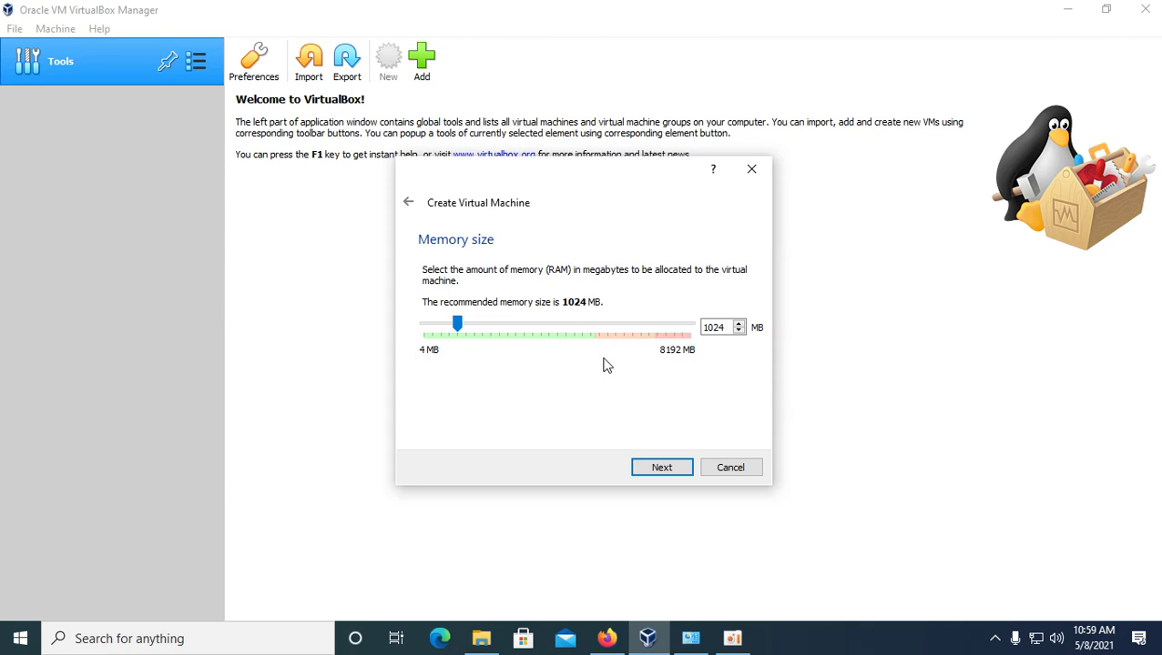
Allocate 4000 MB of memory to the new virtual machine.
double_click(718, 328)
text(4000)
click(662, 468)
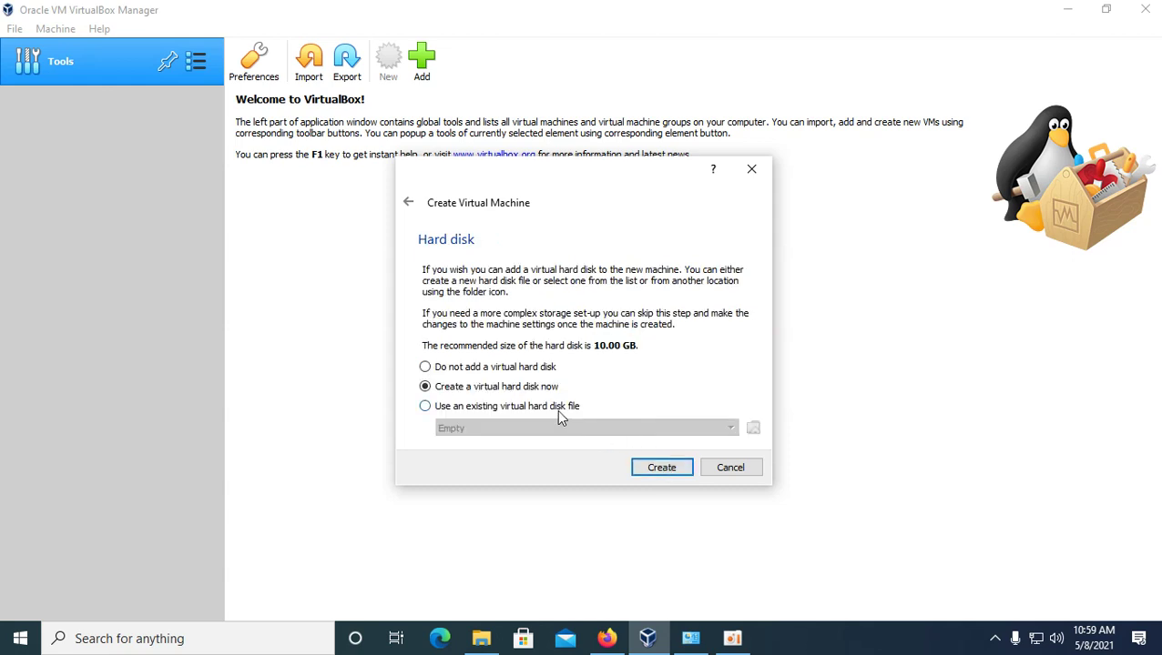
Create a dynamically allocated 30 GB VDI virtual hard disk for the machine and finish creating the machine.
click(663, 471)
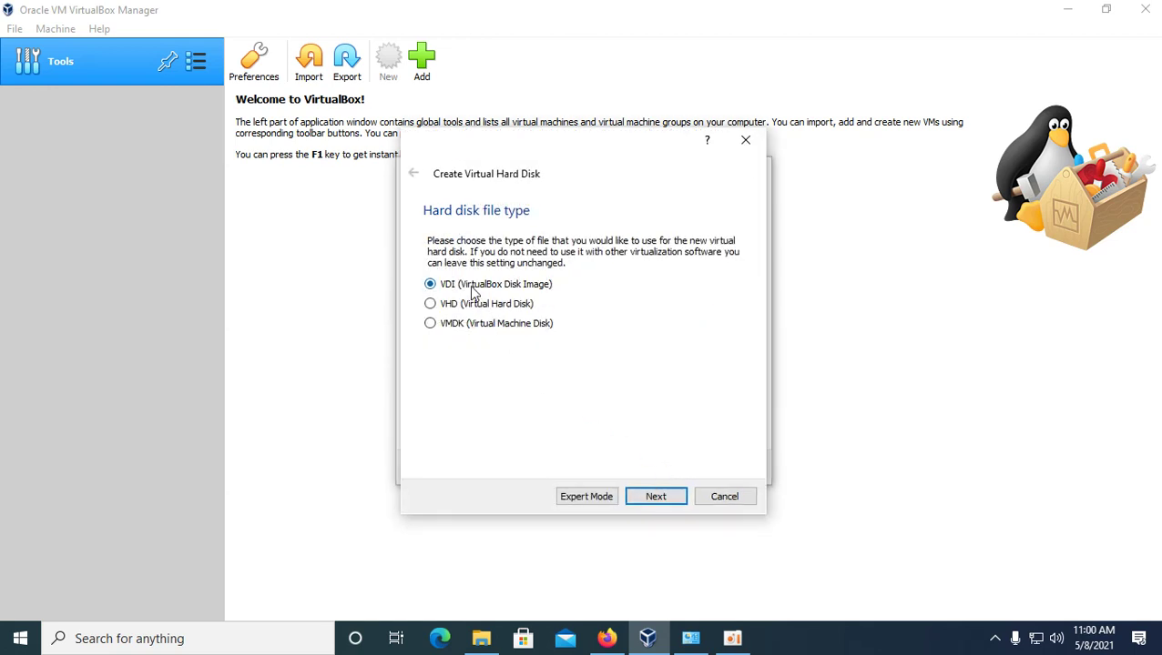
click(659, 497)
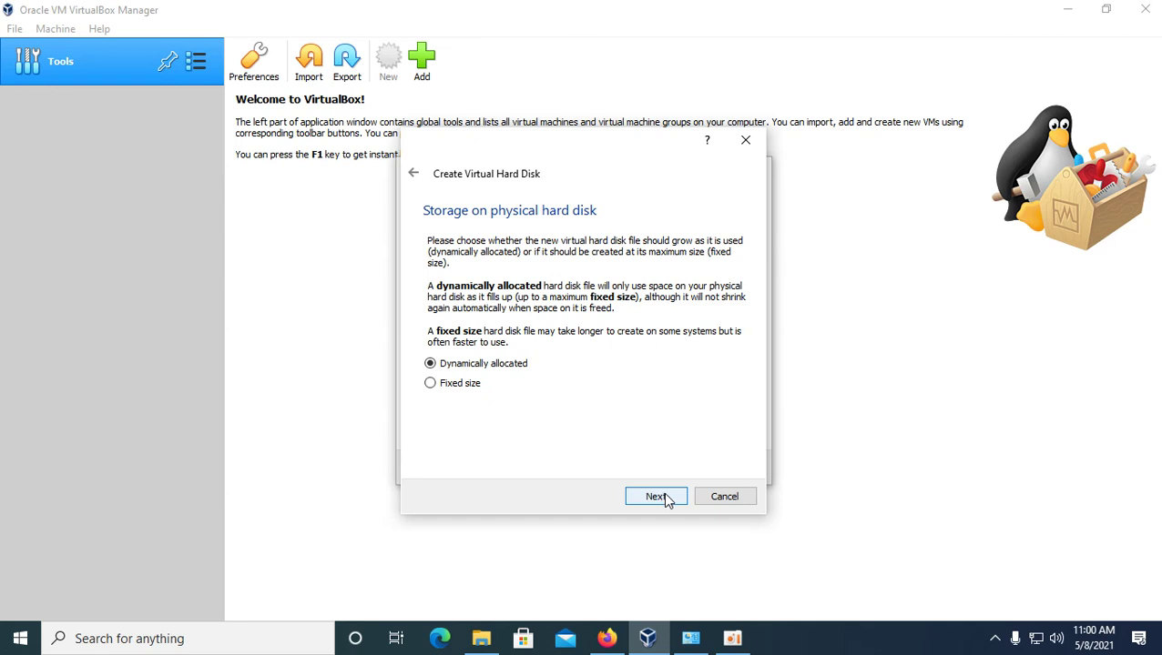
click(663, 500)
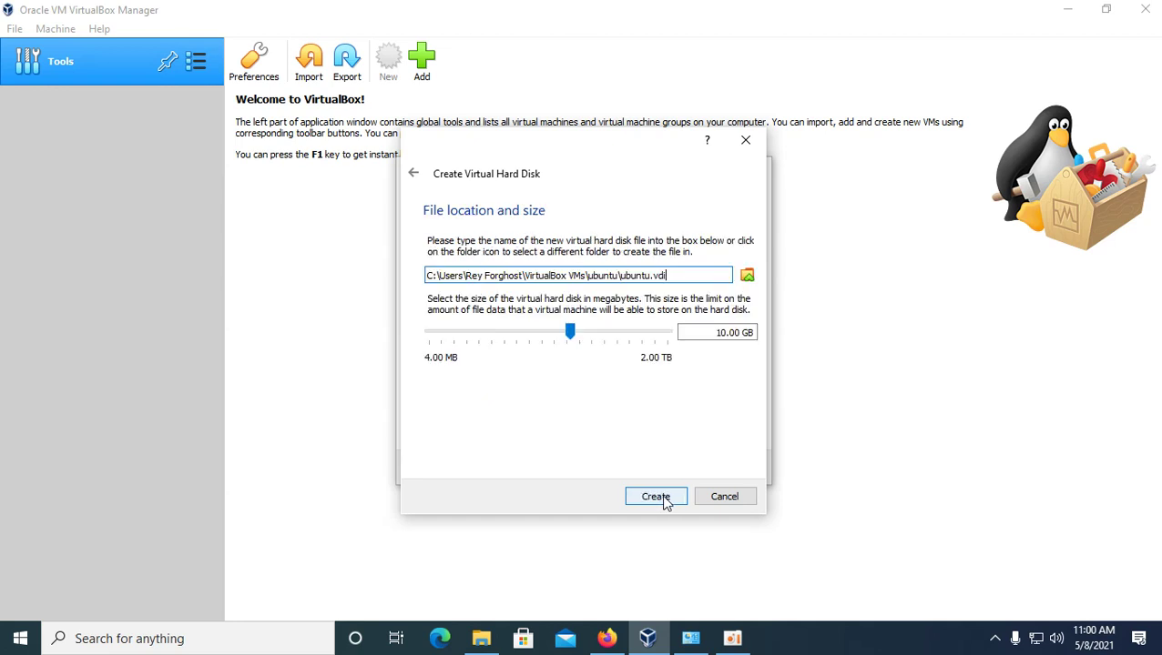
click(716, 333)
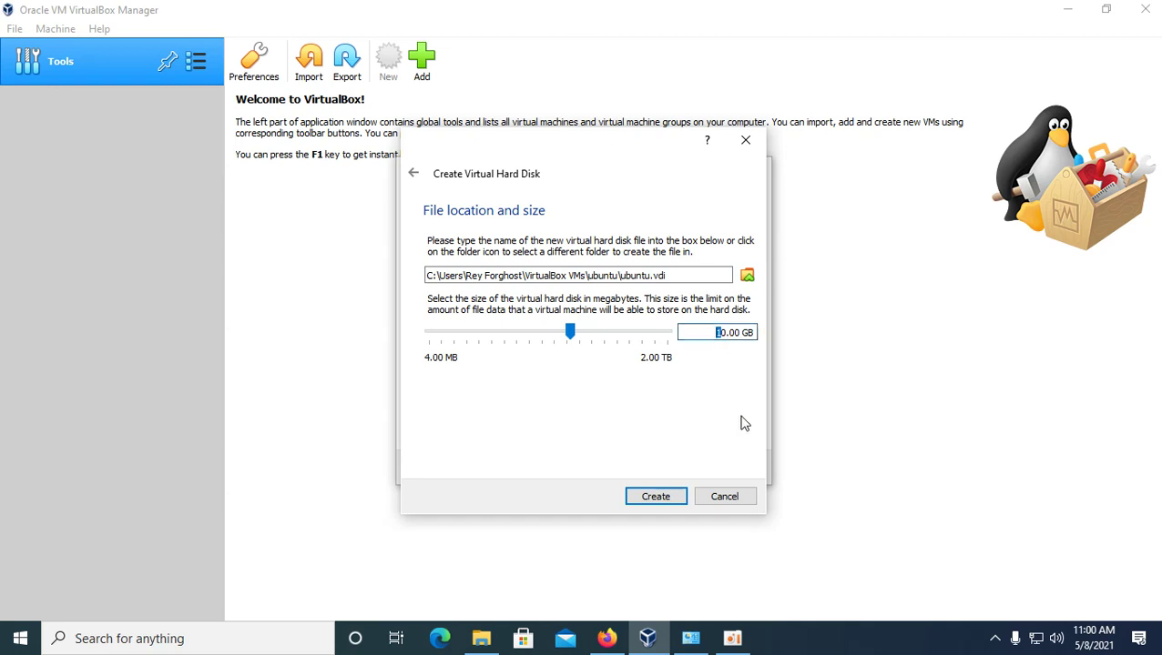
text(3)
click(660, 497)
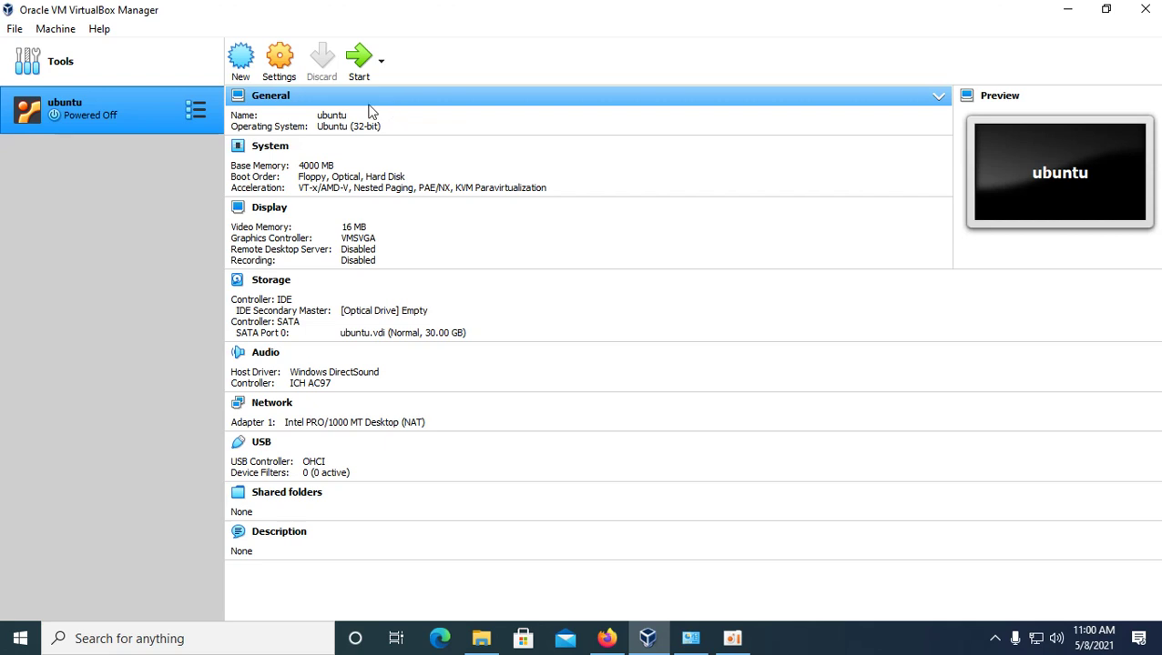
Attach the ubuntu-16.04.6-desktop-i386 disc image to the ubuntu machine's empty IDE optical drive and save the settings.
click(283, 78)
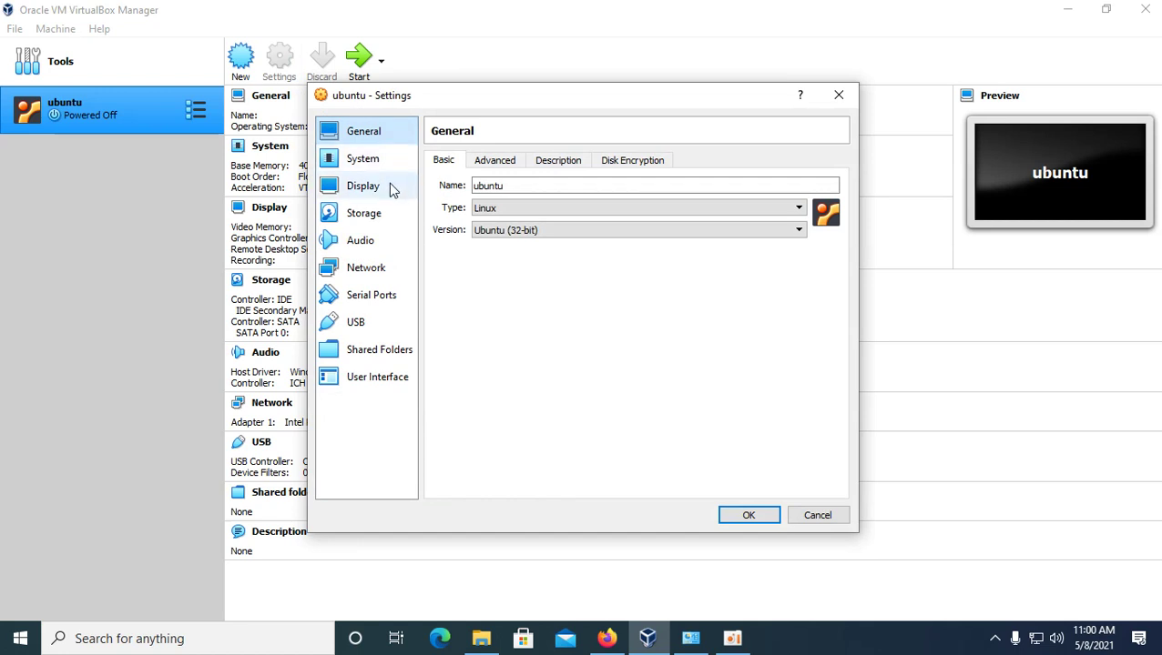
click(376, 221)
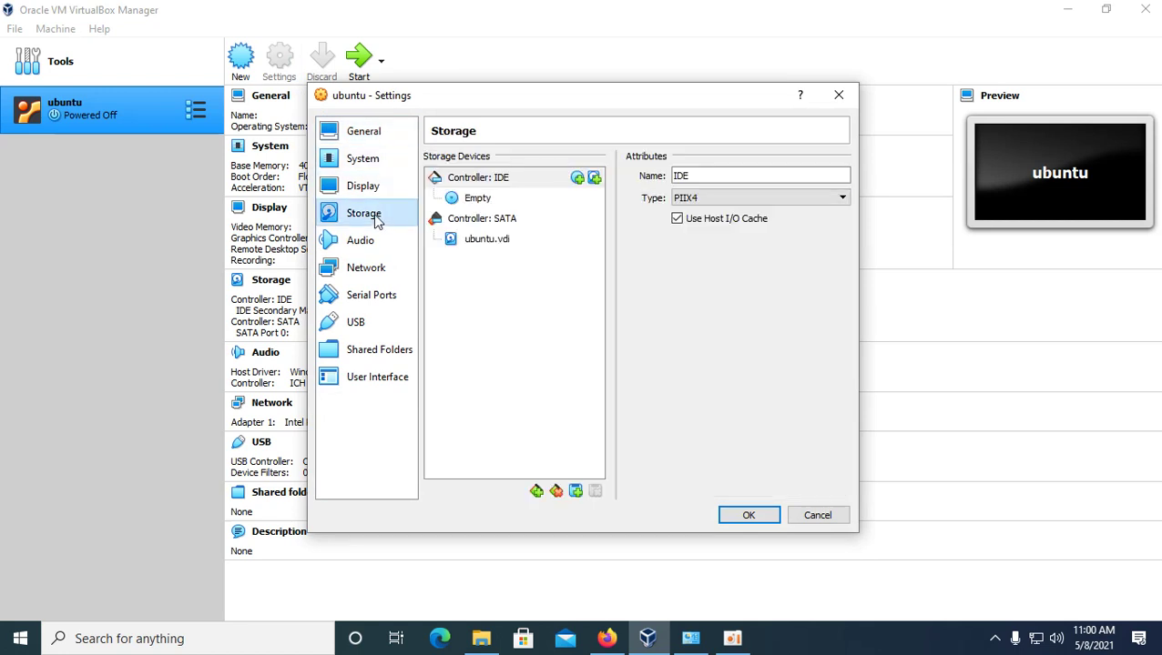
click(513, 199)
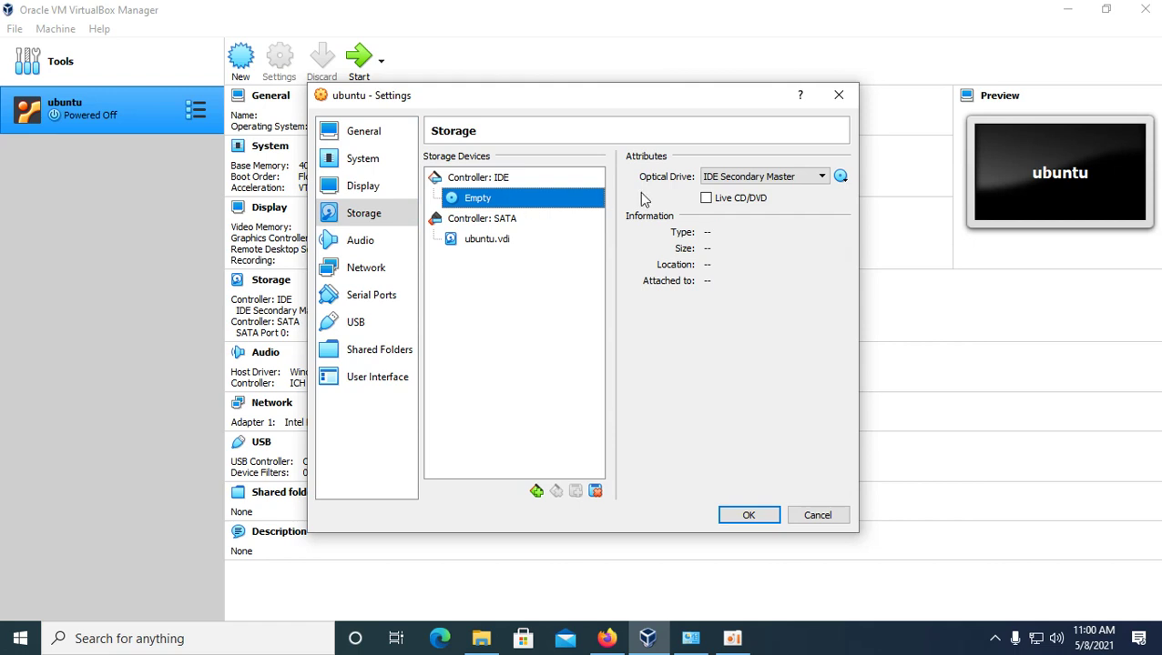
click(842, 179)
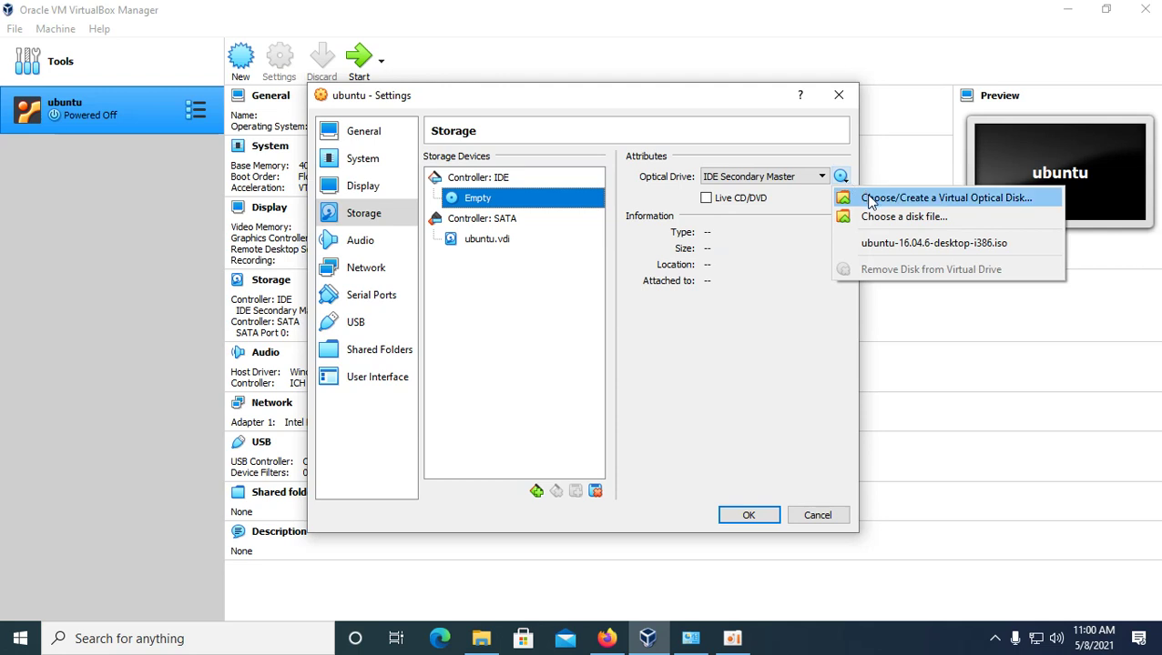
click(869, 198)
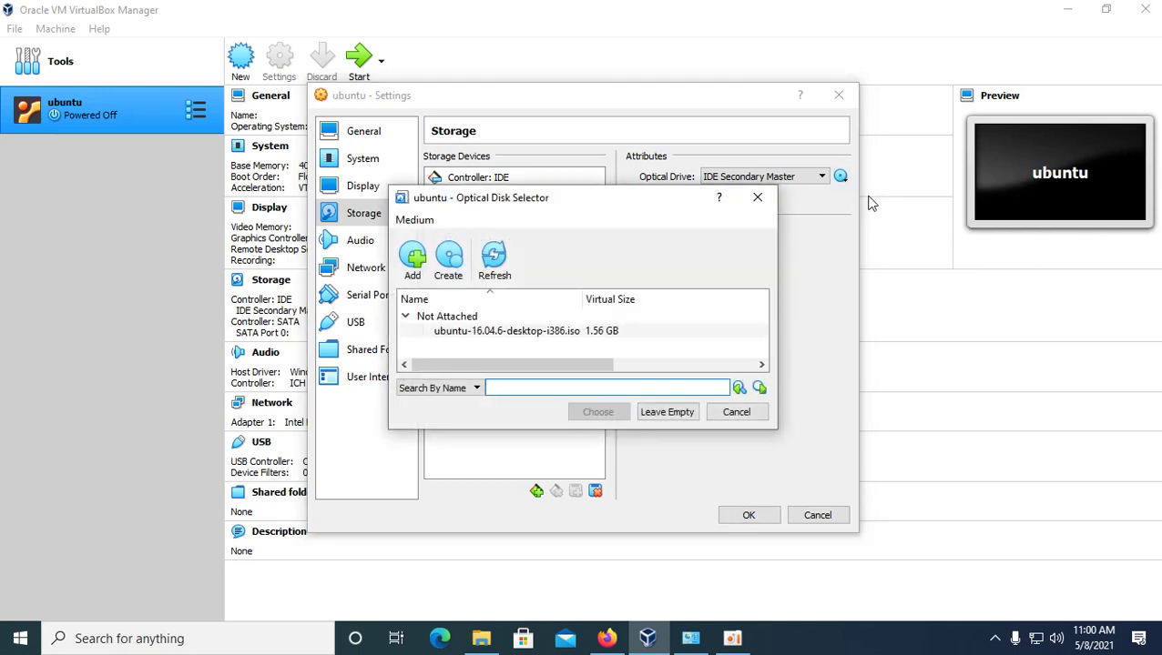
click(414, 264)
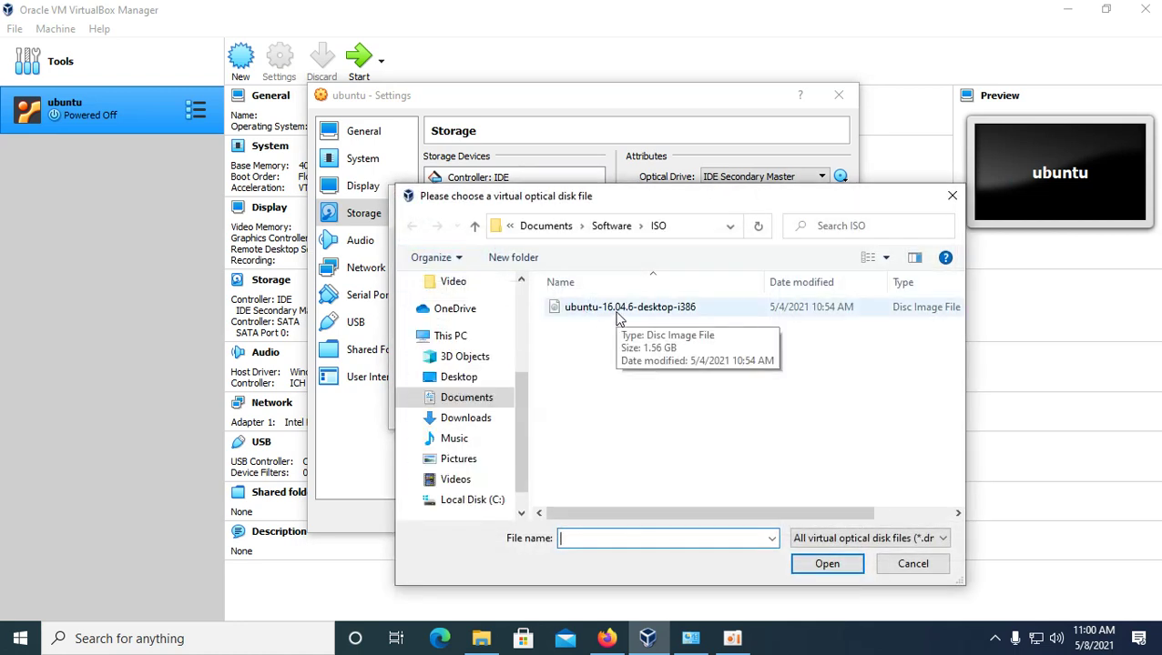
double_click(615, 315)
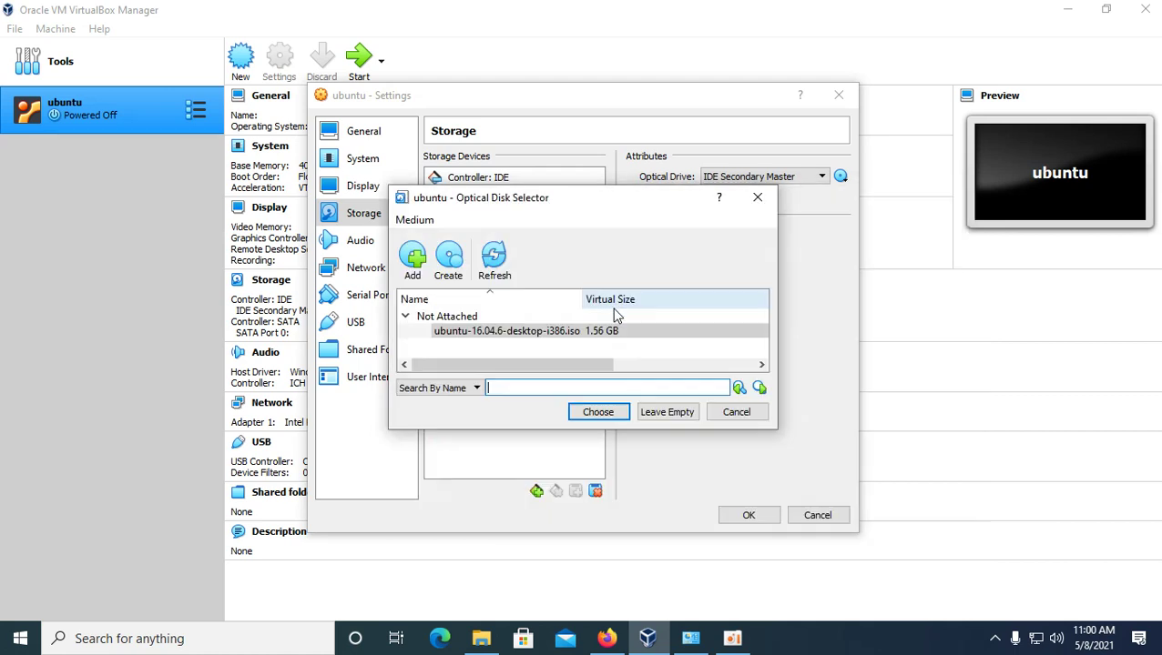
click(603, 412)
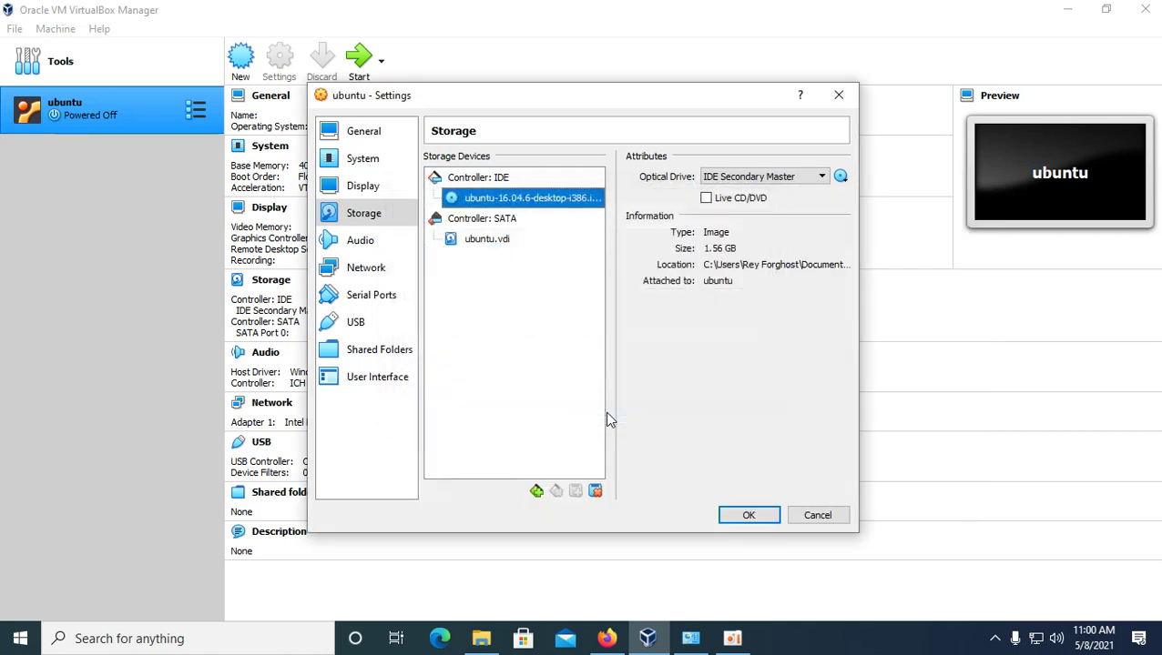
click(755, 519)
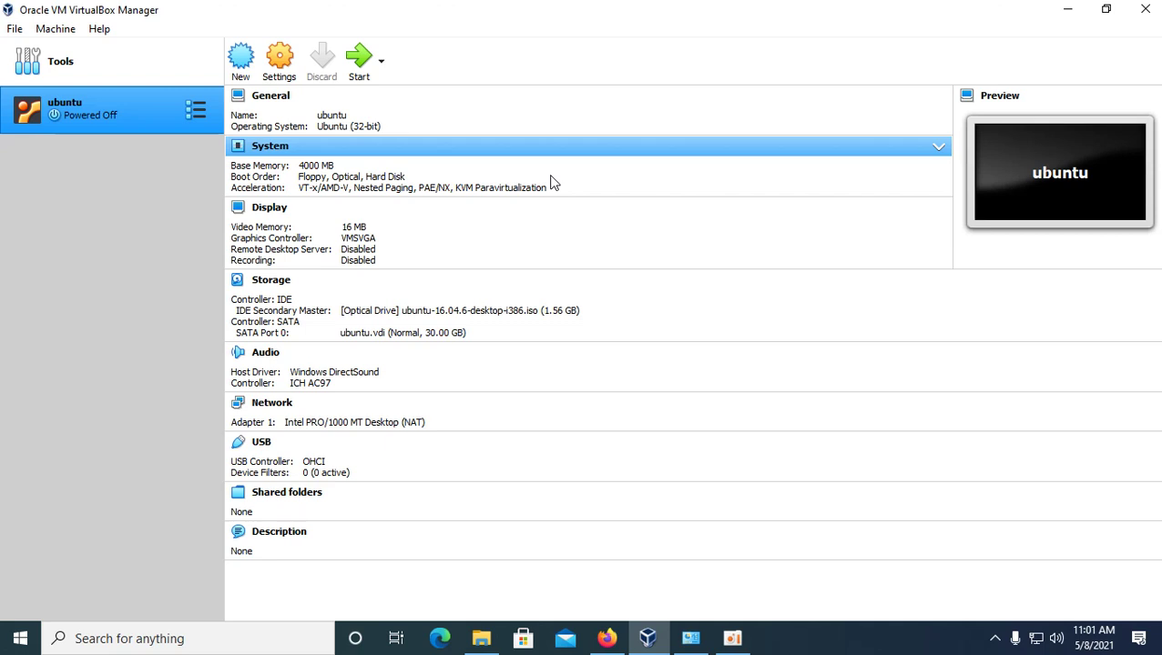
Start the ubuntu virtual machine from ubuntu-16.04.6-desktop-i386.iso, dismiss its notices, and switch it to full-screen mode.
click(359, 64)
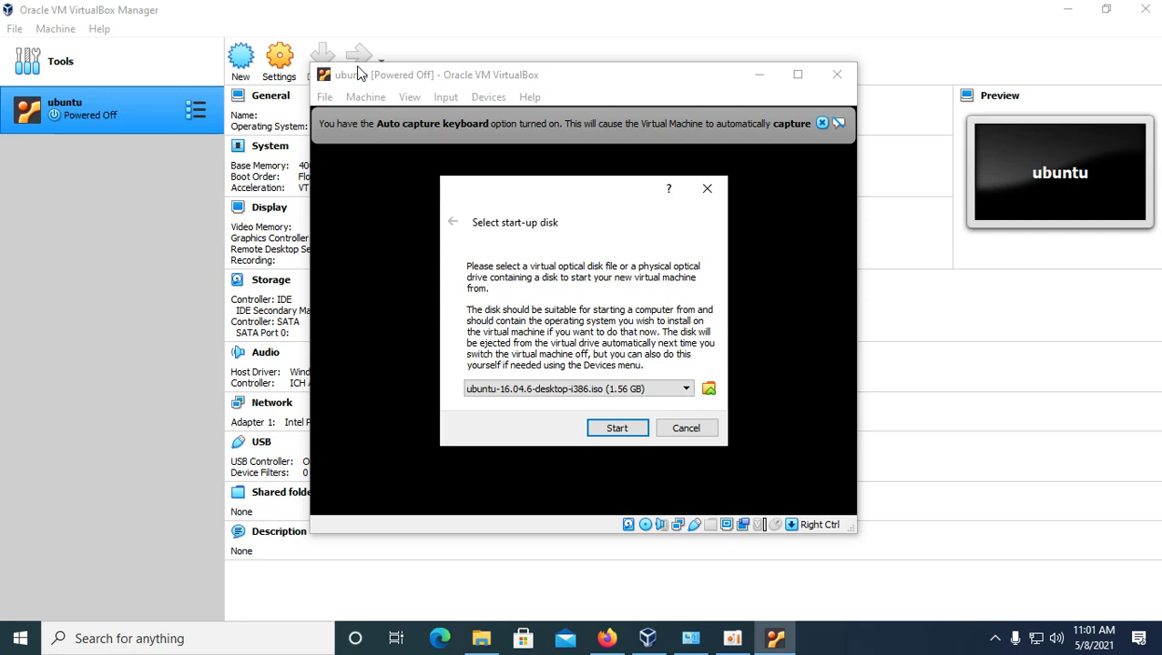
click(619, 427)
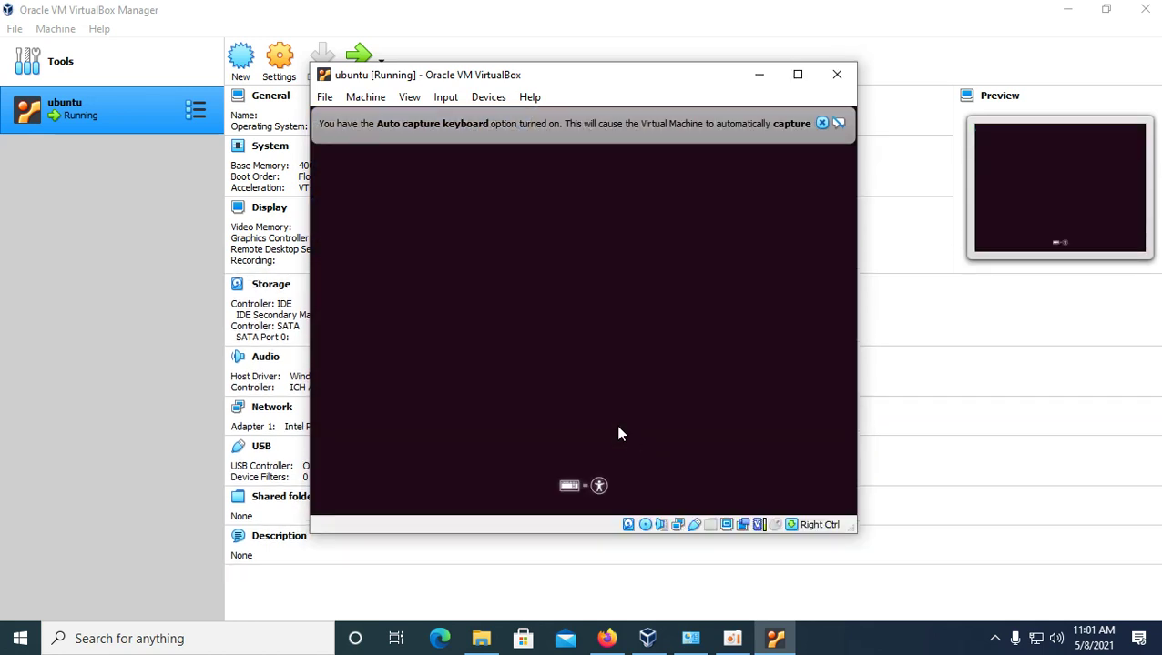
click(821, 122)
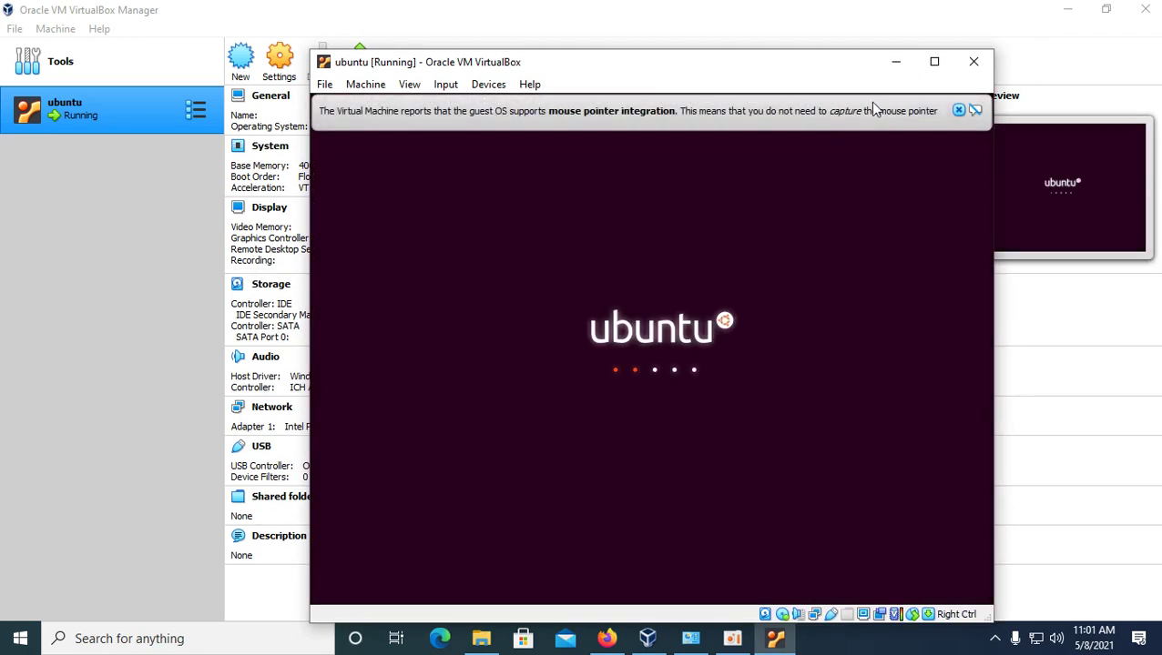
click(958, 110)
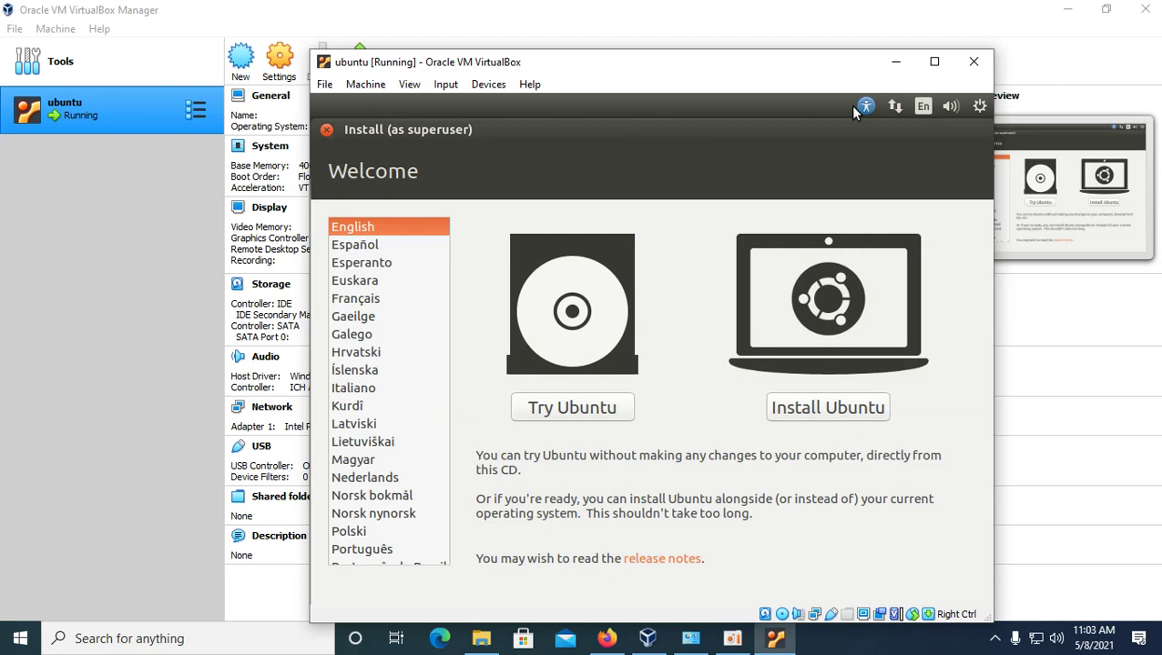
click(409, 84)
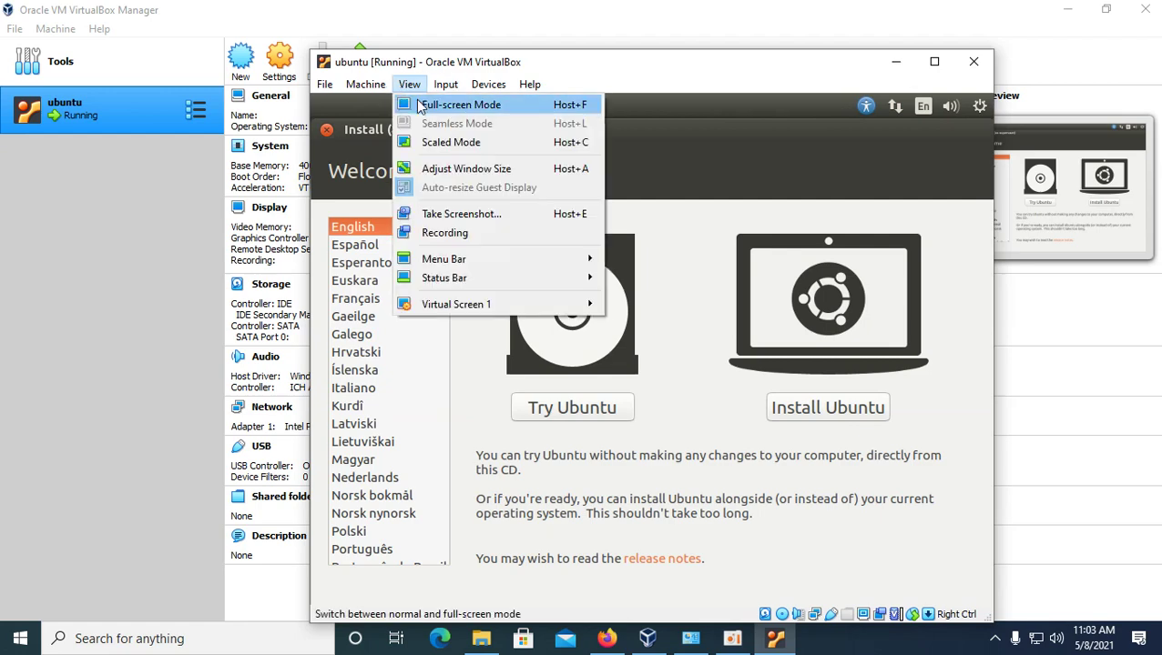
click(420, 104)
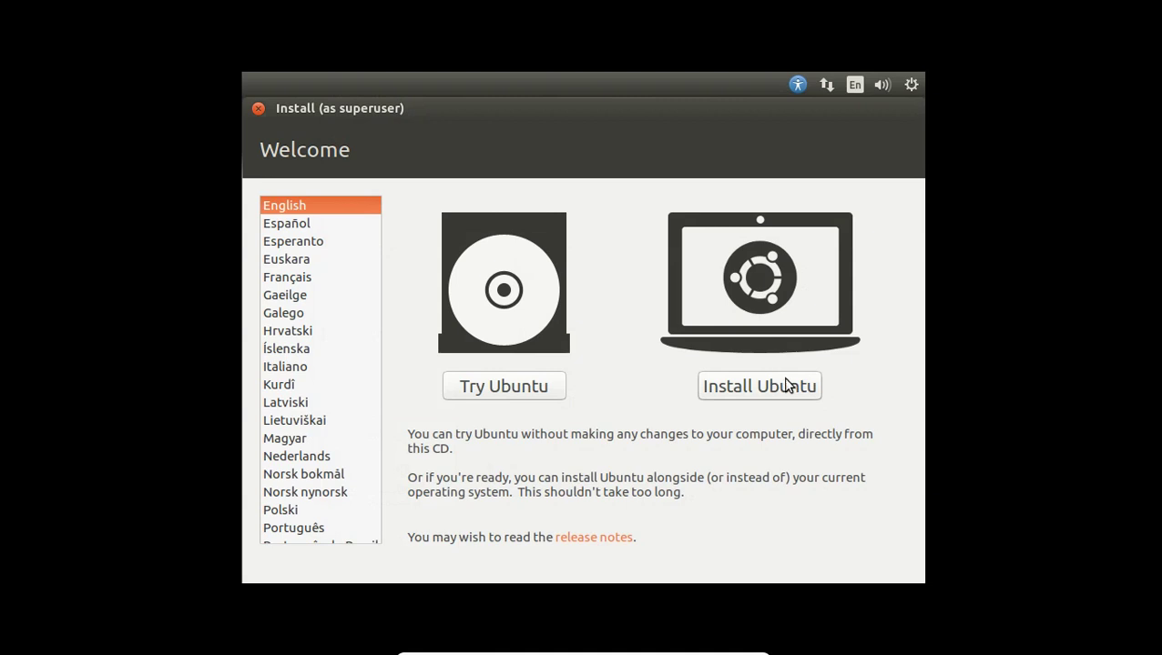
Begin installing Ubuntu in English with third-party software for graphics, Wi-Fi hardware, Flash and MP3 enabled.
click(755, 391)
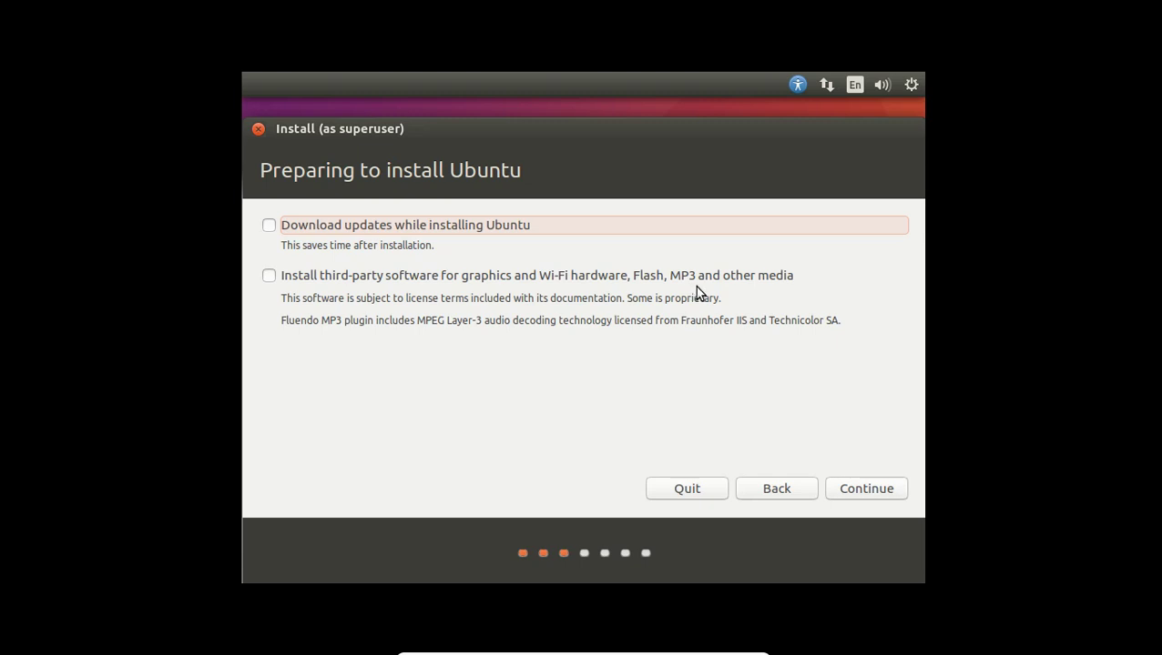
click(273, 279)
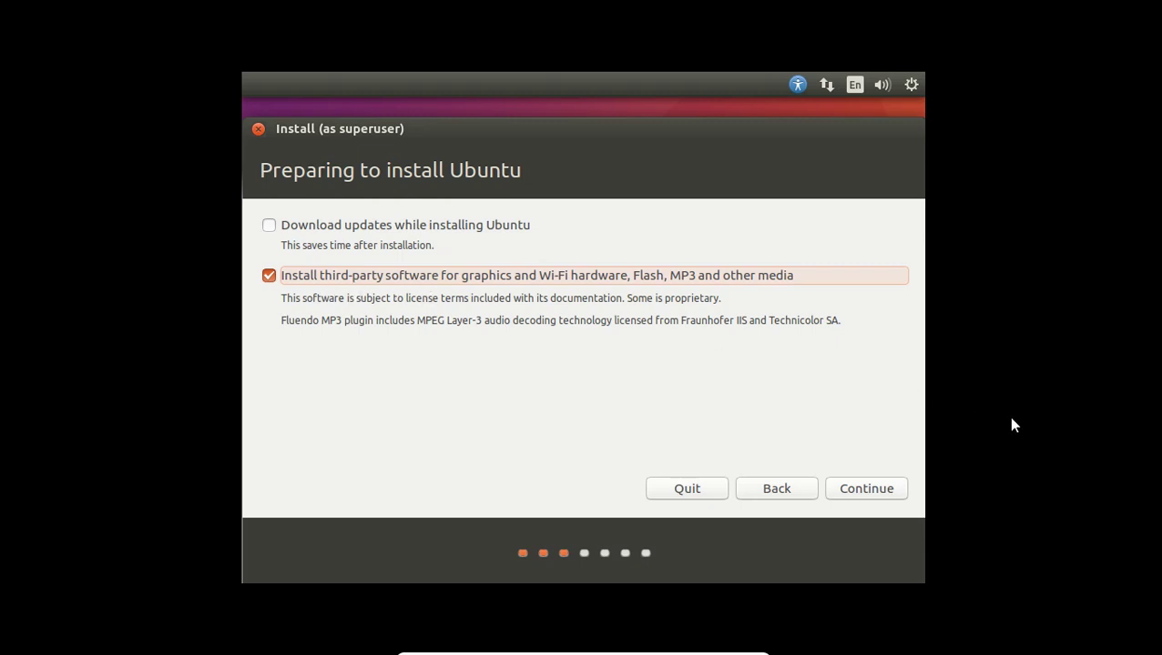
click(866, 489)
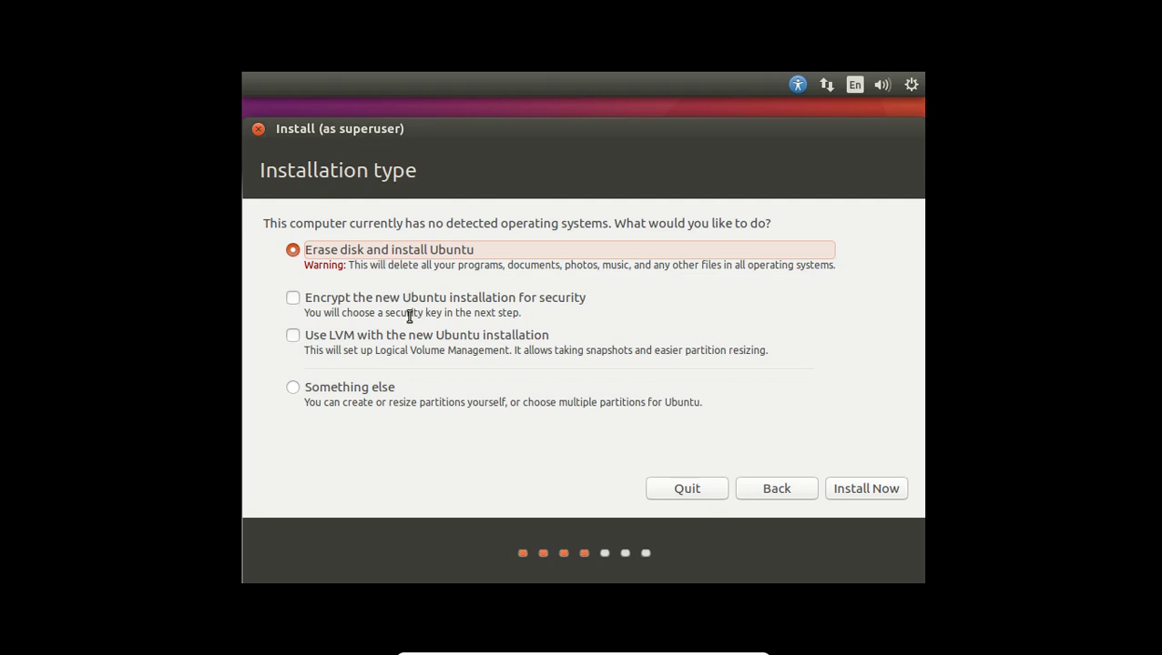
Choose the Something else installation type for manual partitioning and create a new empty partition table on /dev/sda.
click(293, 388)
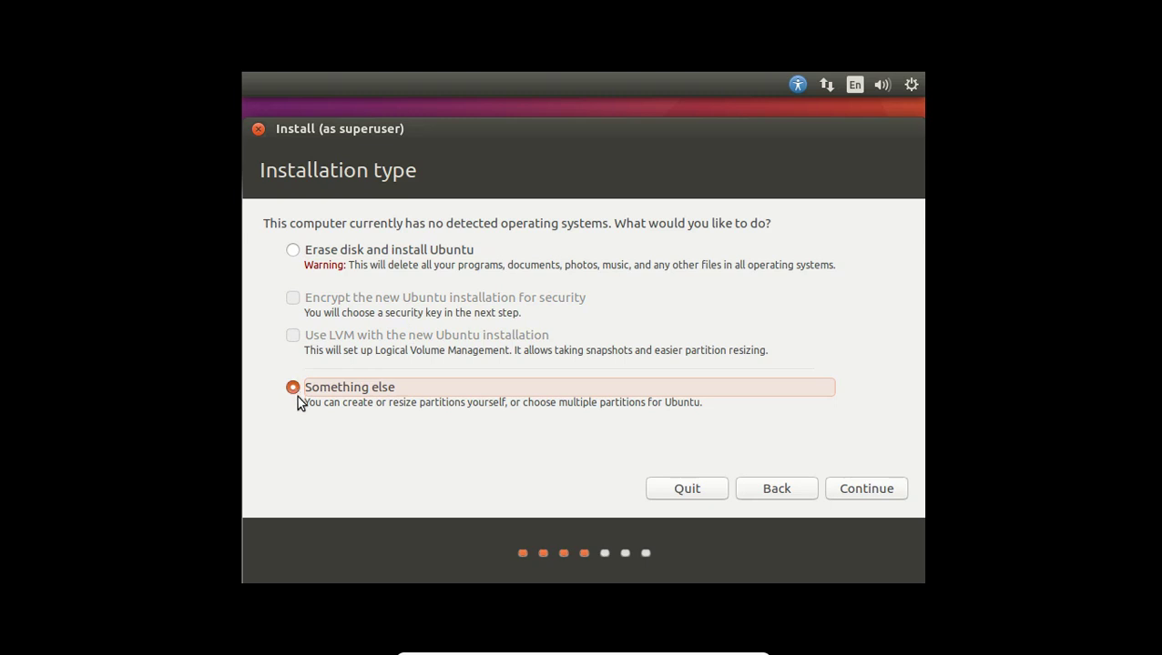
click(293, 251)
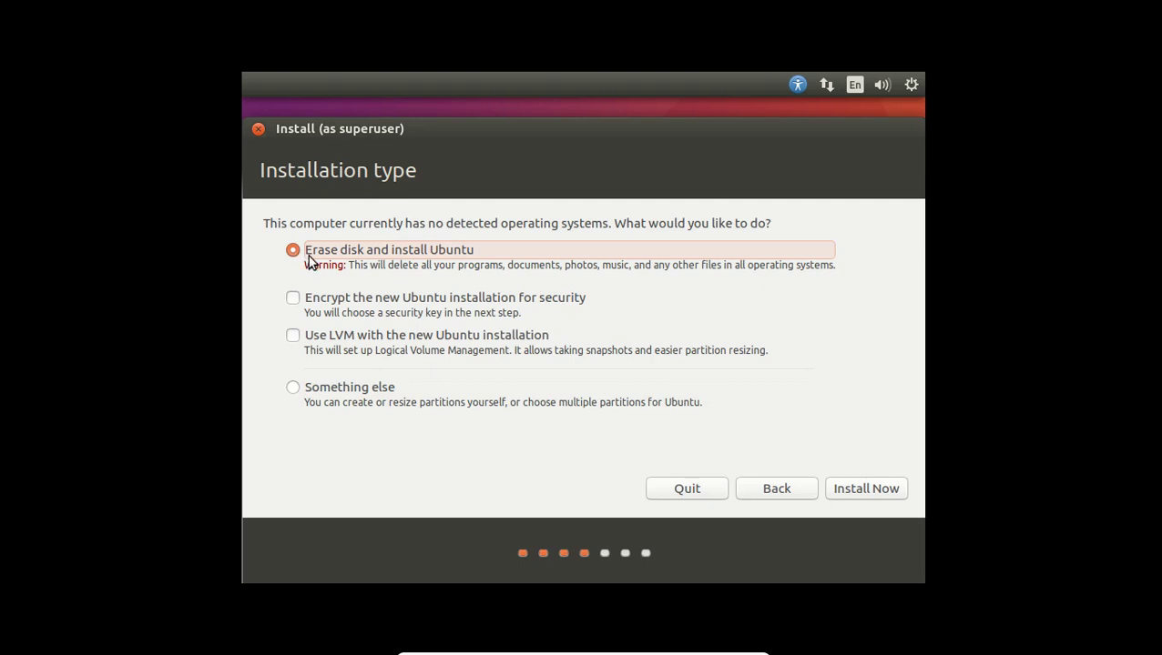
click(314, 394)
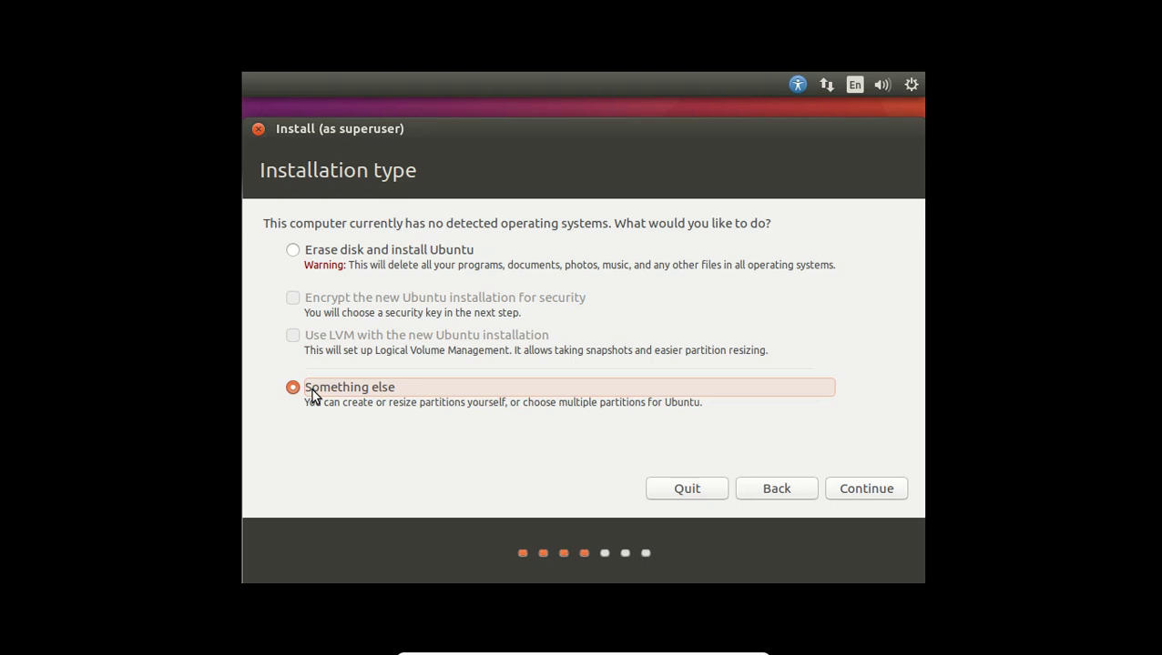
click(867, 490)
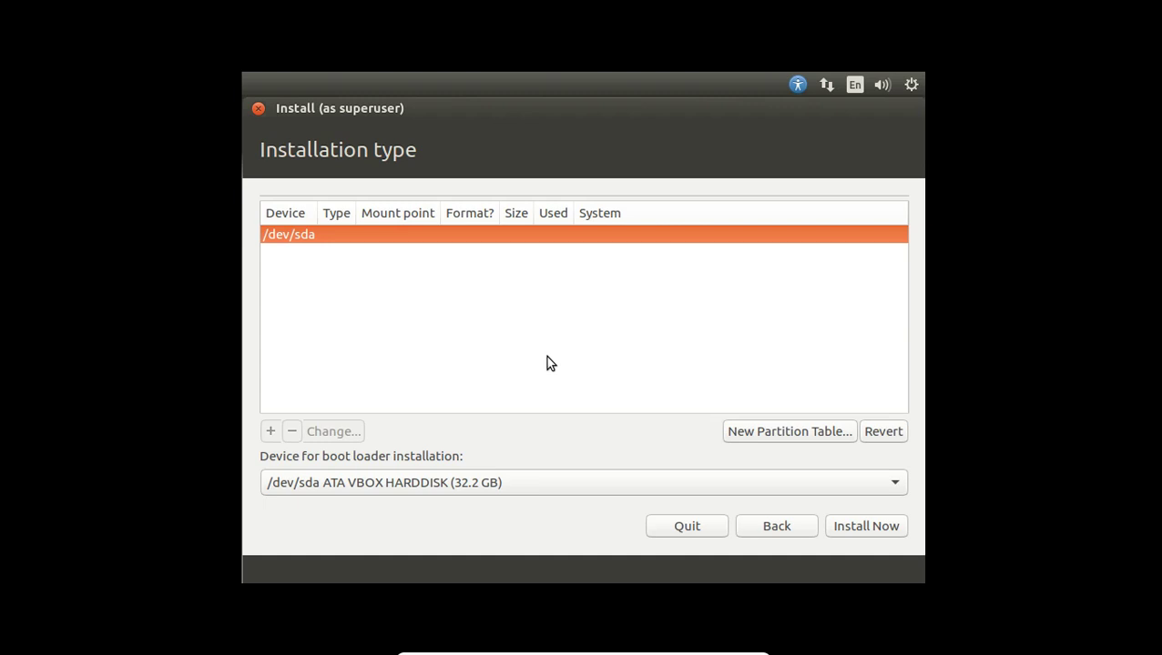
click(794, 433)
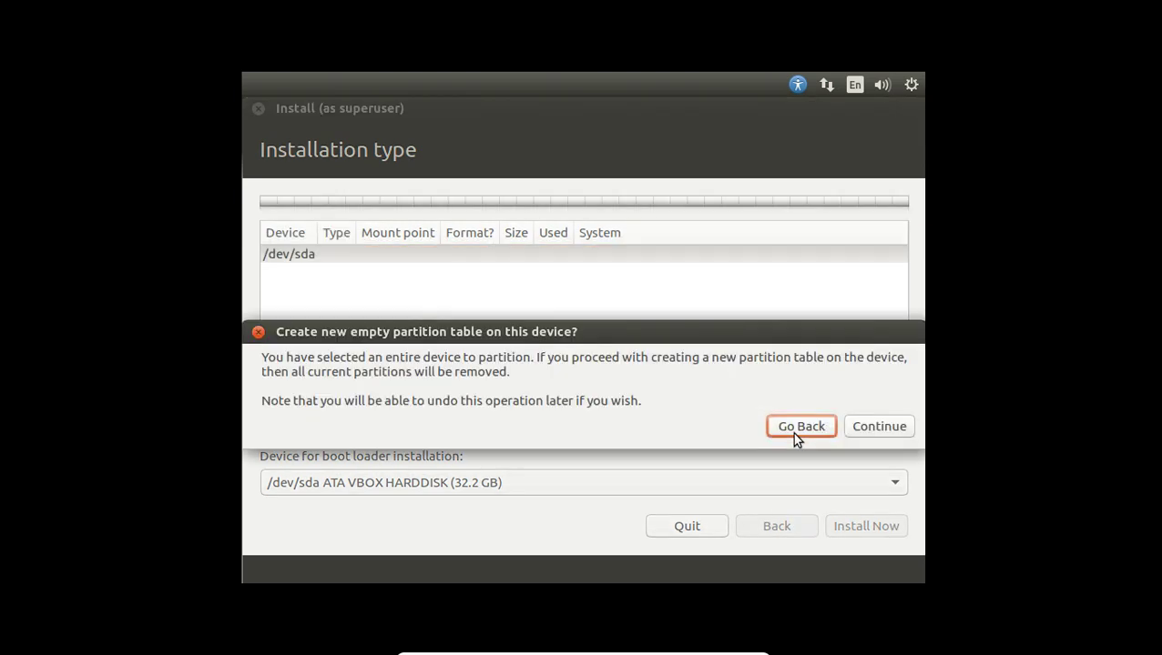
click(881, 431)
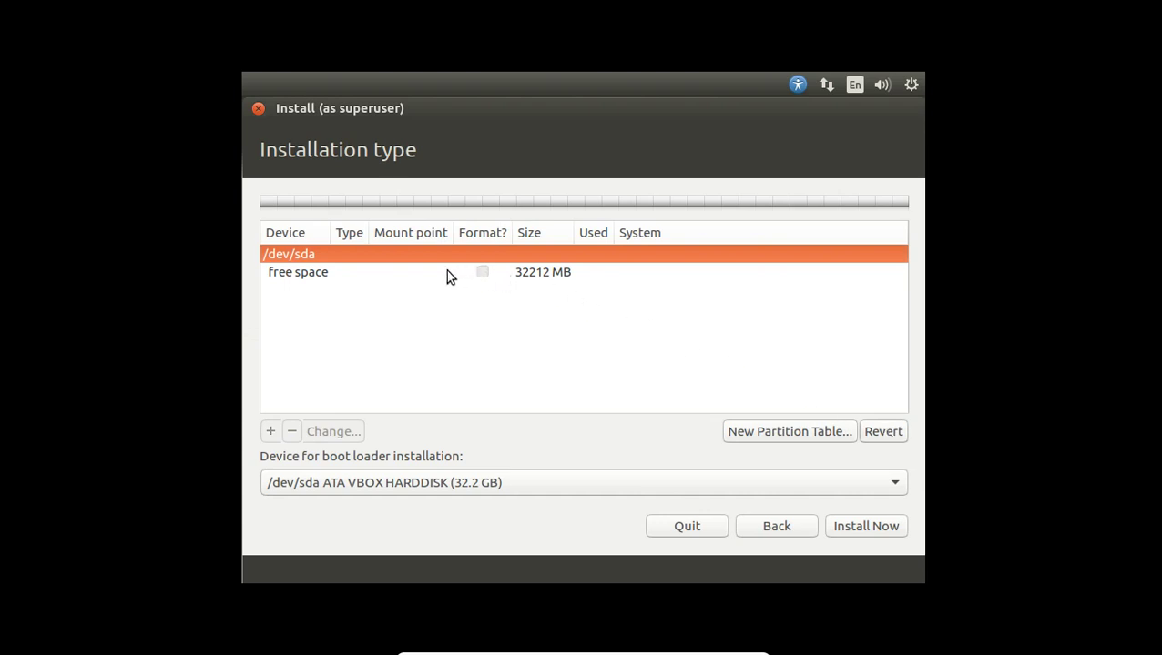
Create a 10000 MB primary Ext4 partition at the beginning of the free space with mount point /.
click(446, 273)
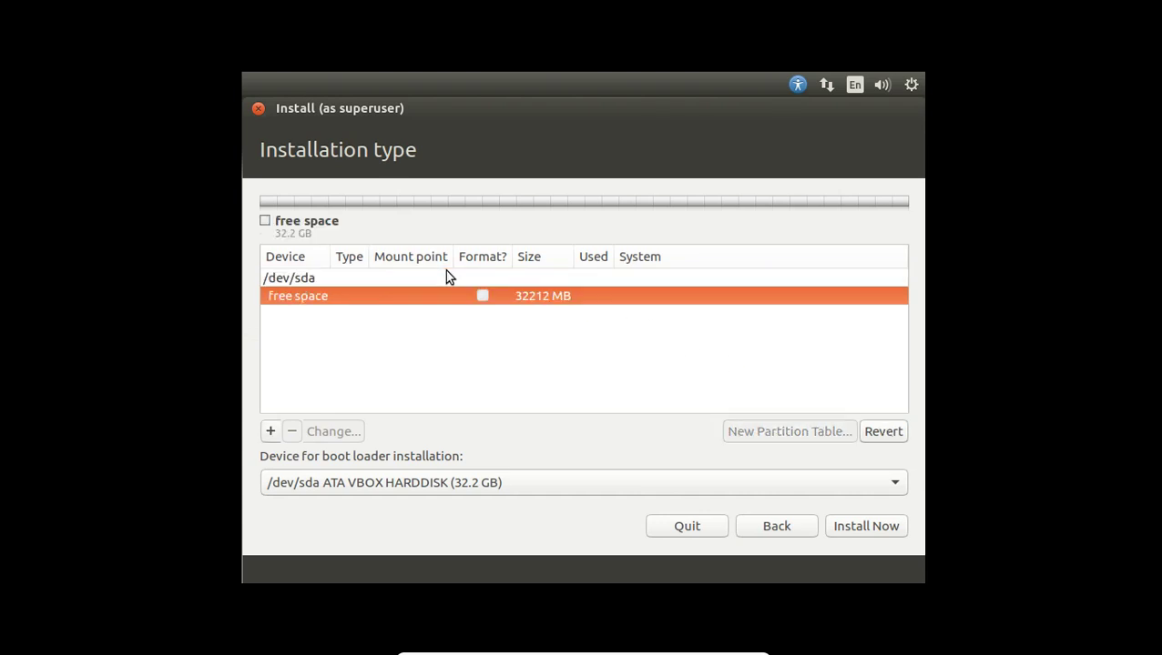
click(271, 434)
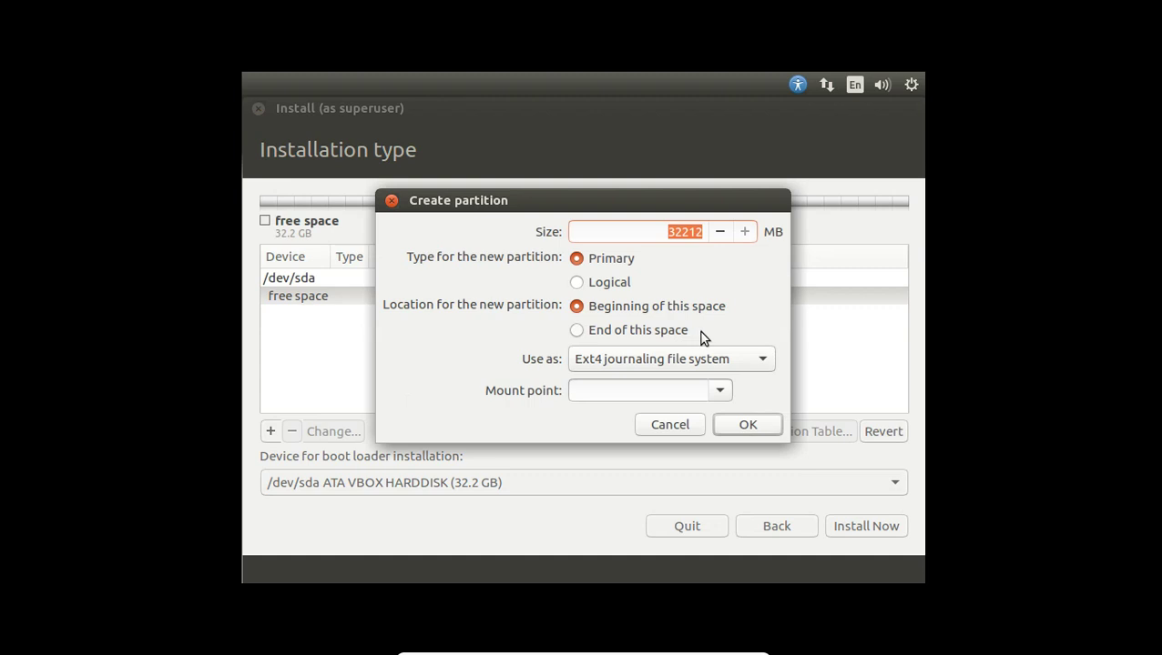
click(722, 389)
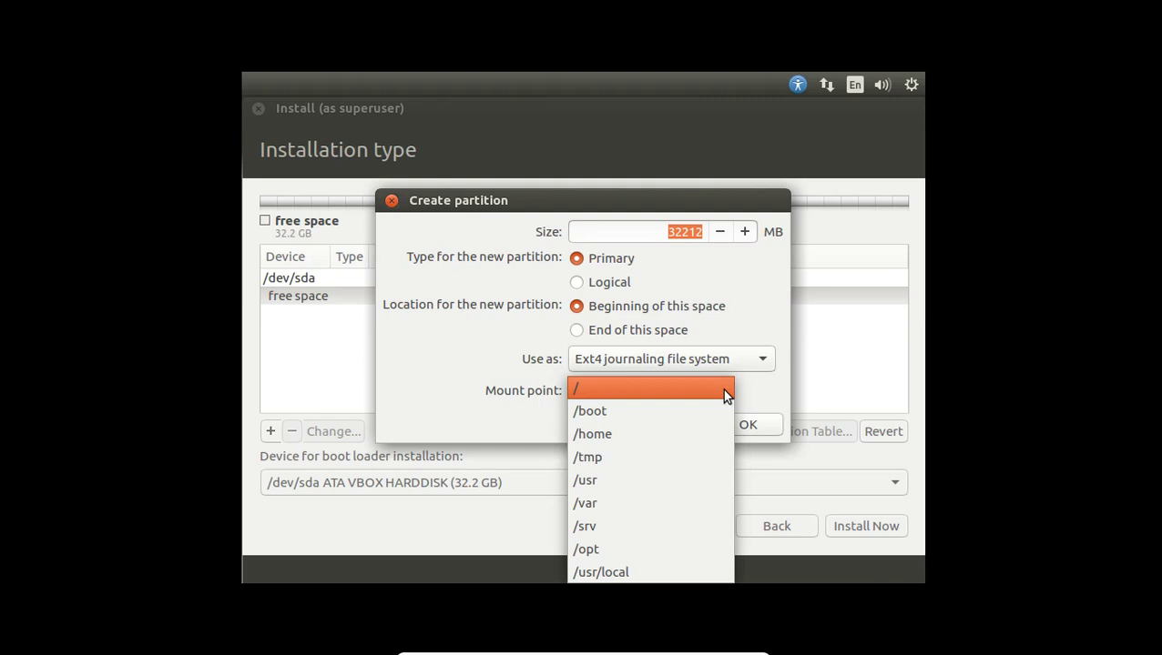
click(661, 391)
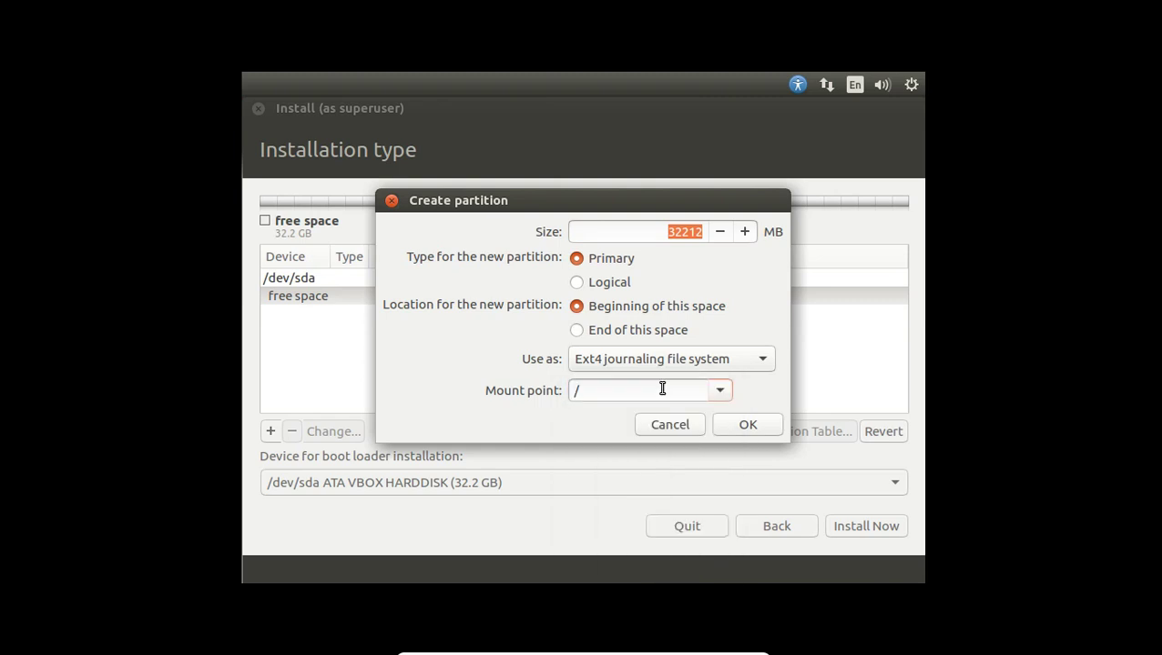
drag(665, 233, 710, 241)
text(10000)
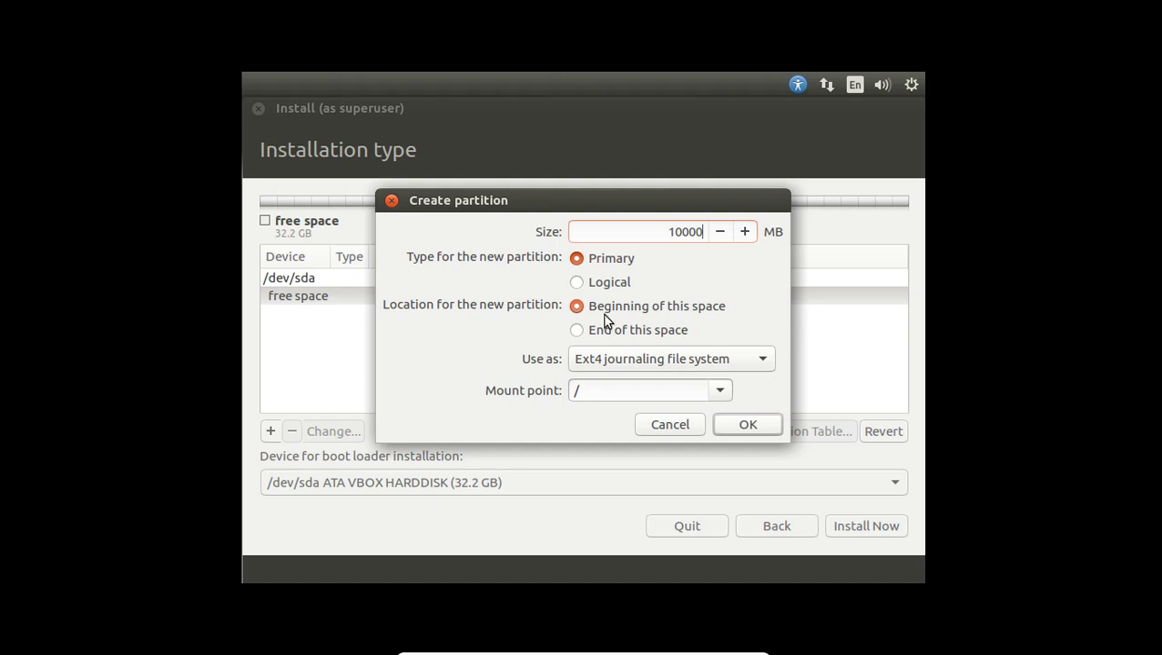
click(748, 425)
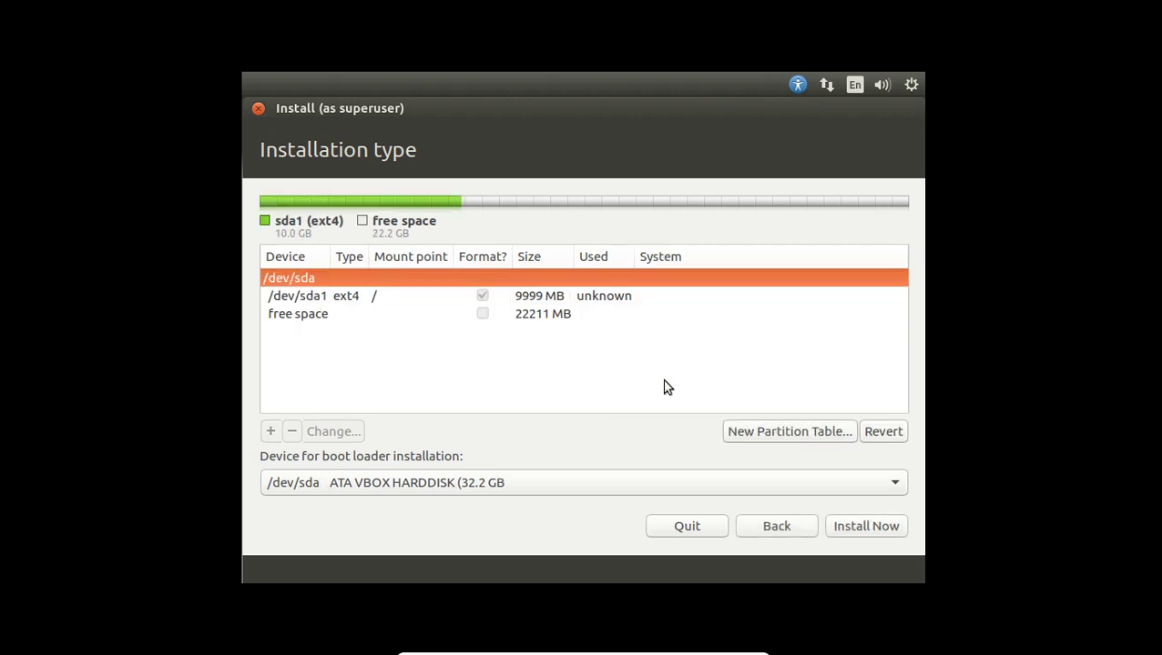
Create an 8000 MB logical swap area partition at the beginning of the remaining free space.
click(354, 299)
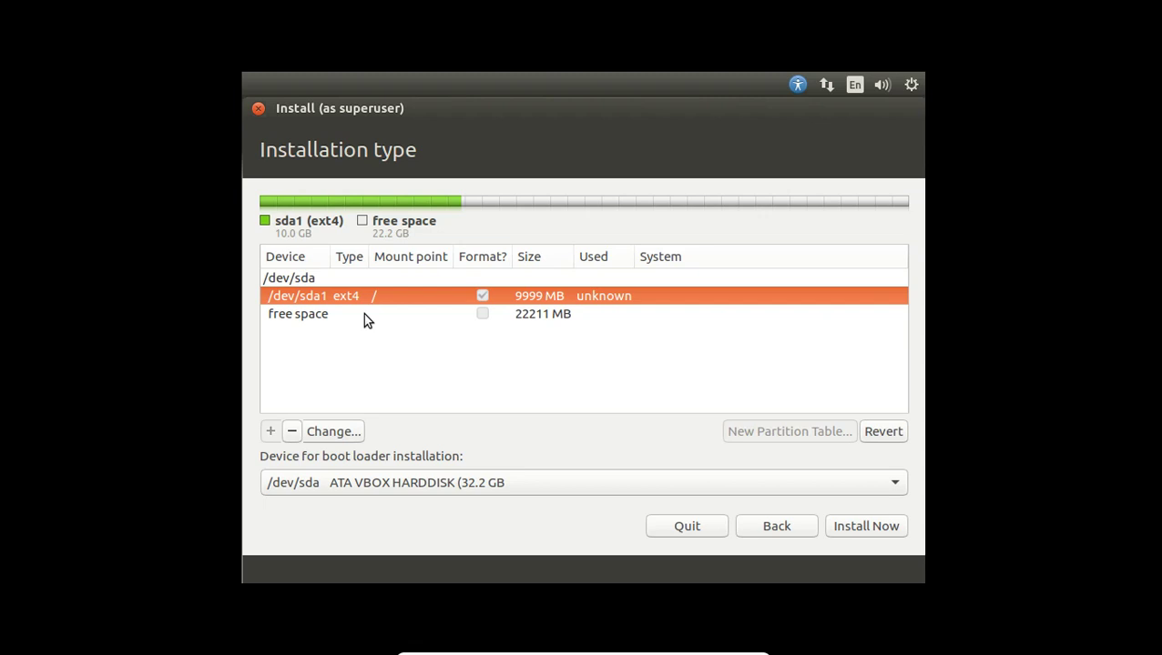
click(364, 314)
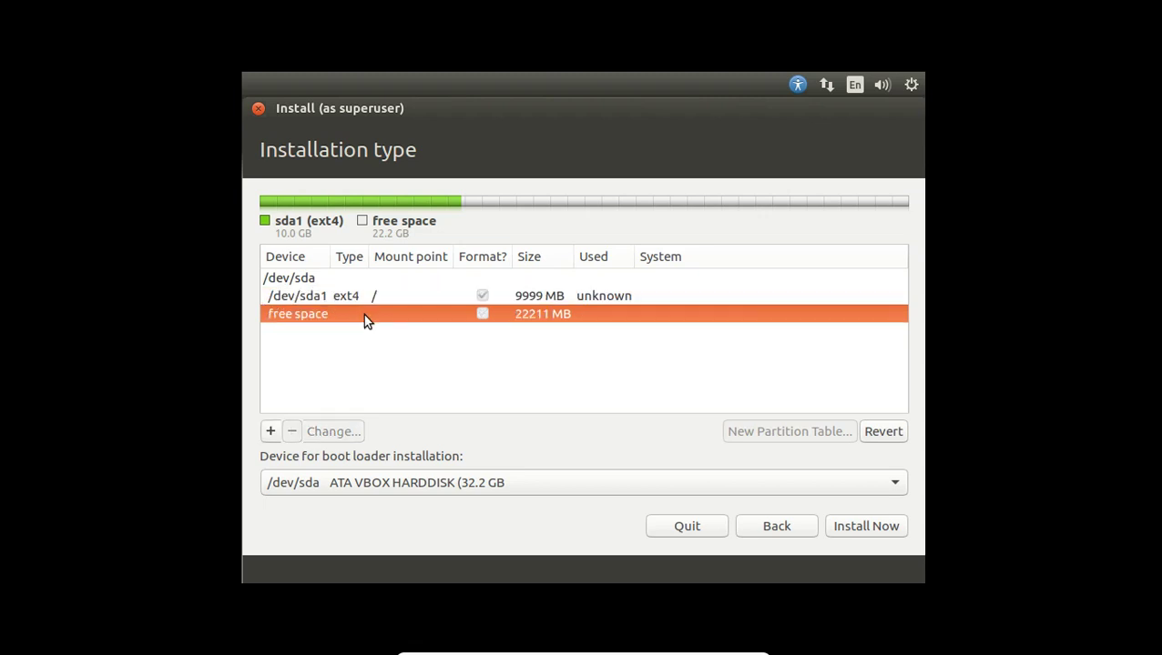
click(269, 431)
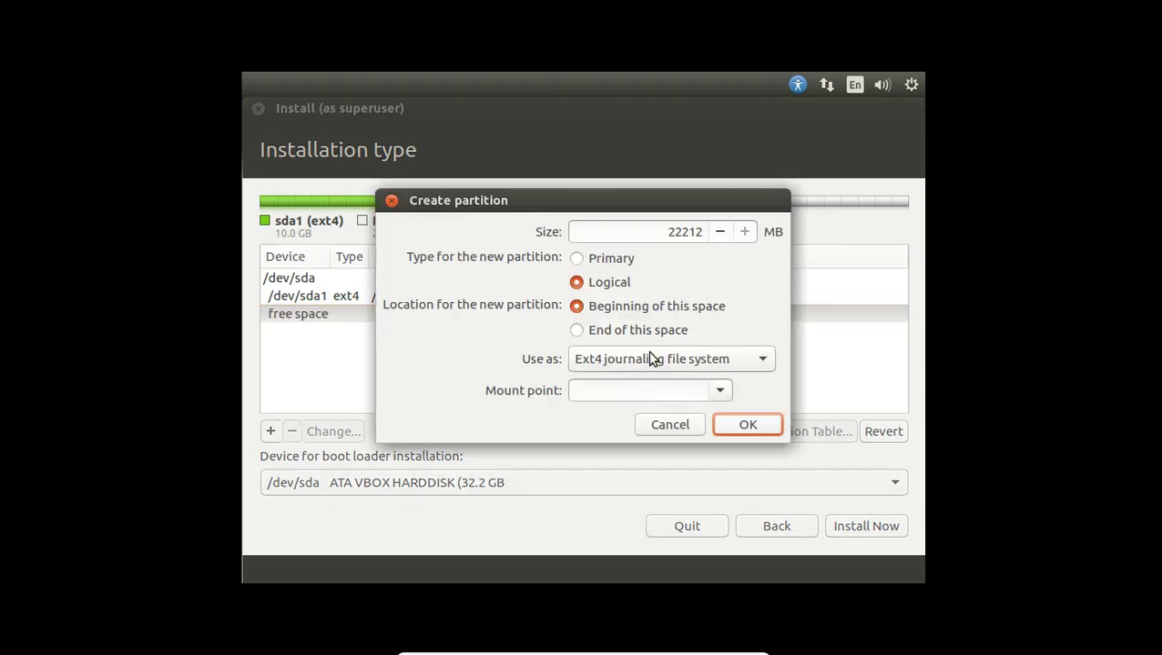
click(738, 366)
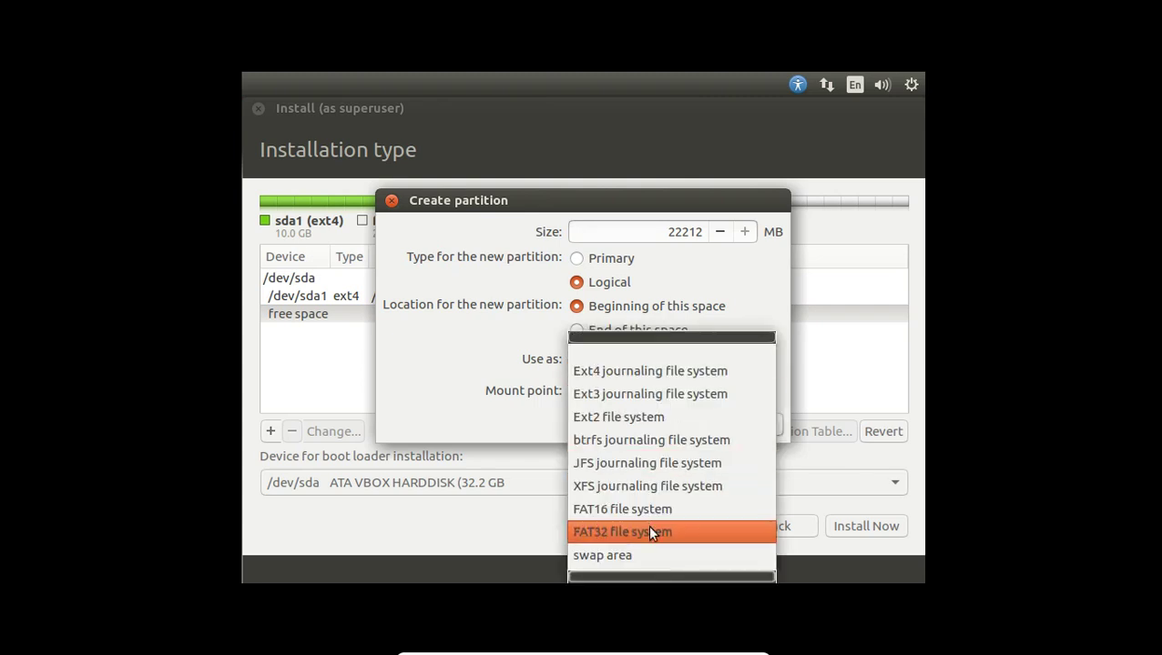
click(636, 554)
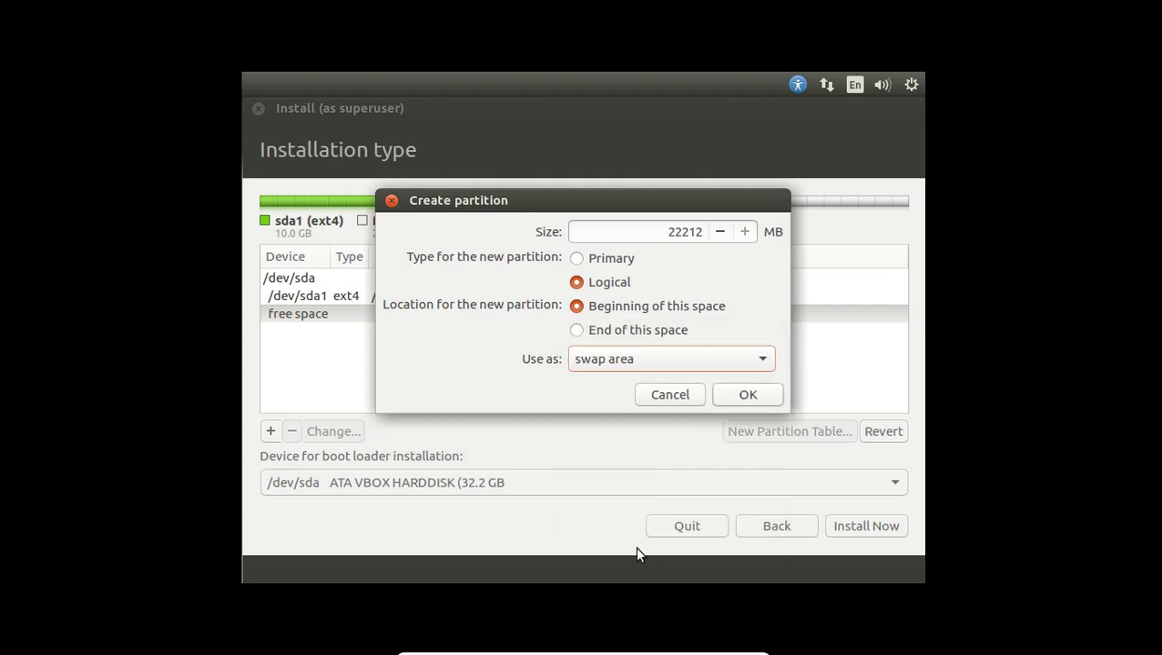
drag(667, 232, 705, 236)
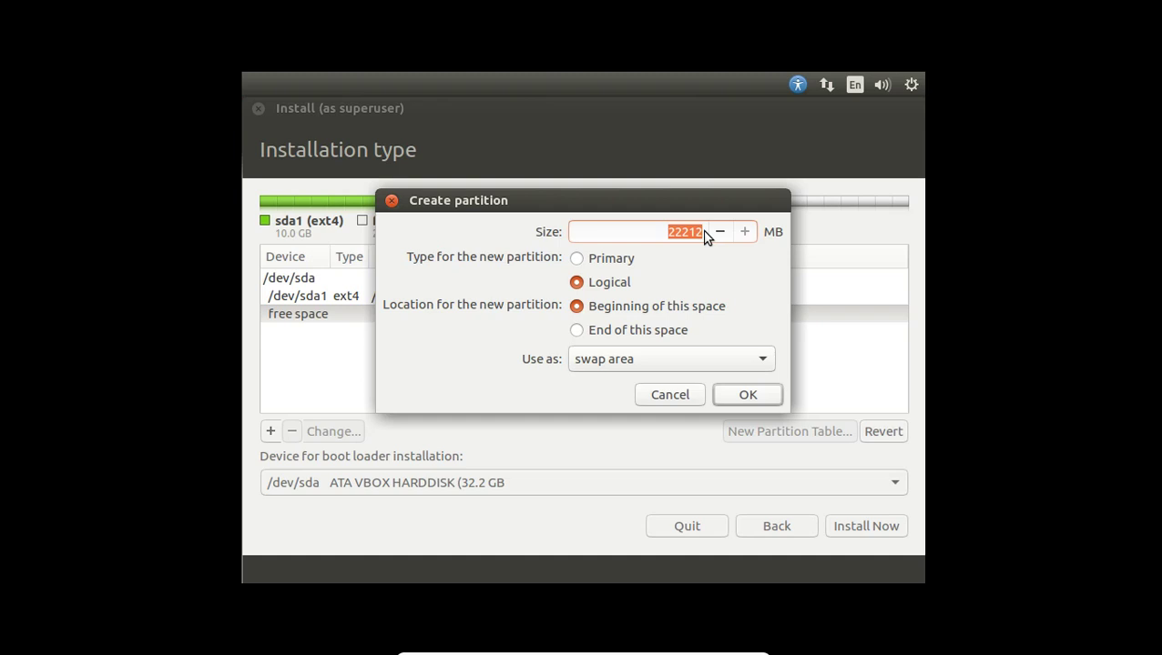
text(8000)
click(752, 395)
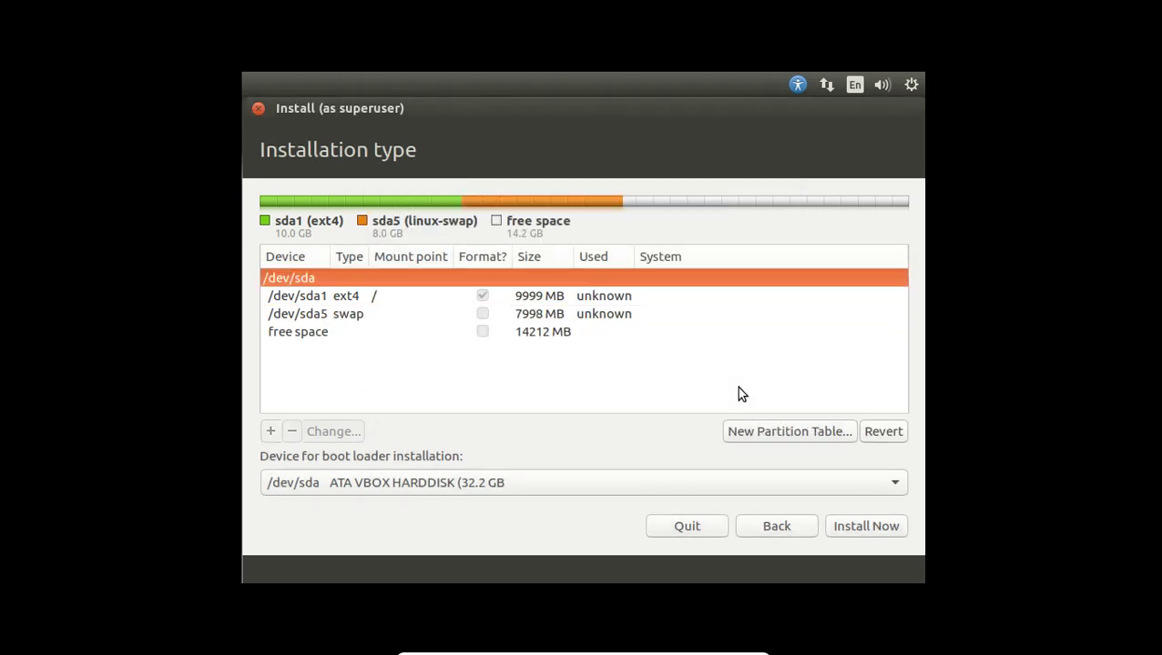
Create a logical Ext4 partition with mount point /home using all of the remaining free space.
click(364, 335)
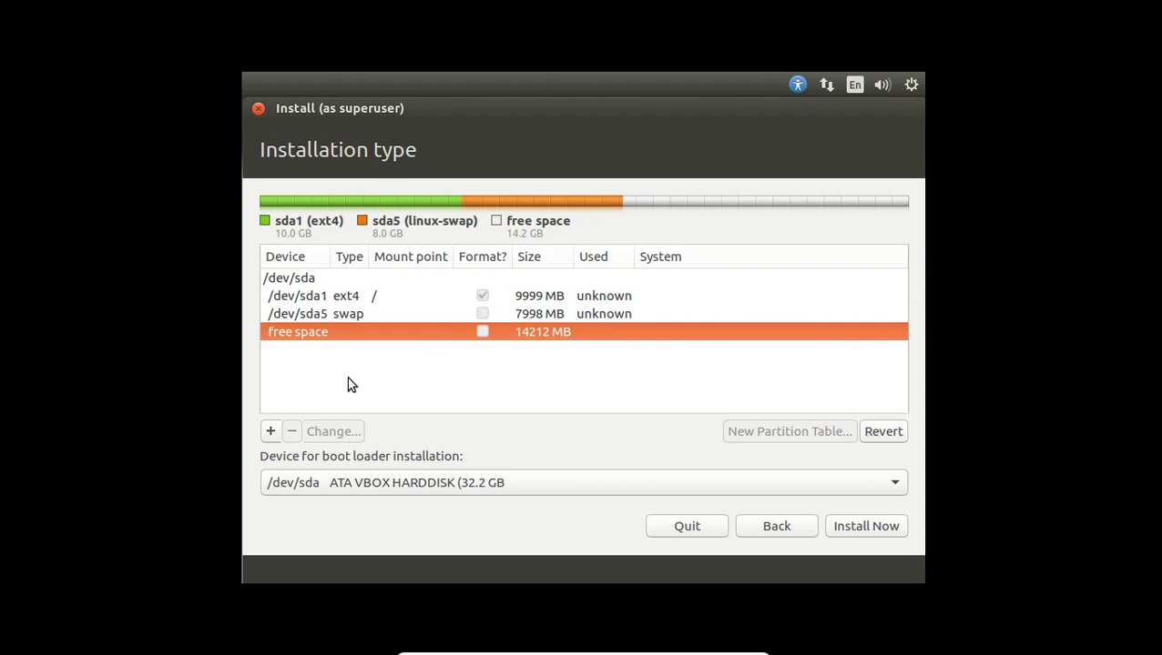
click(271, 433)
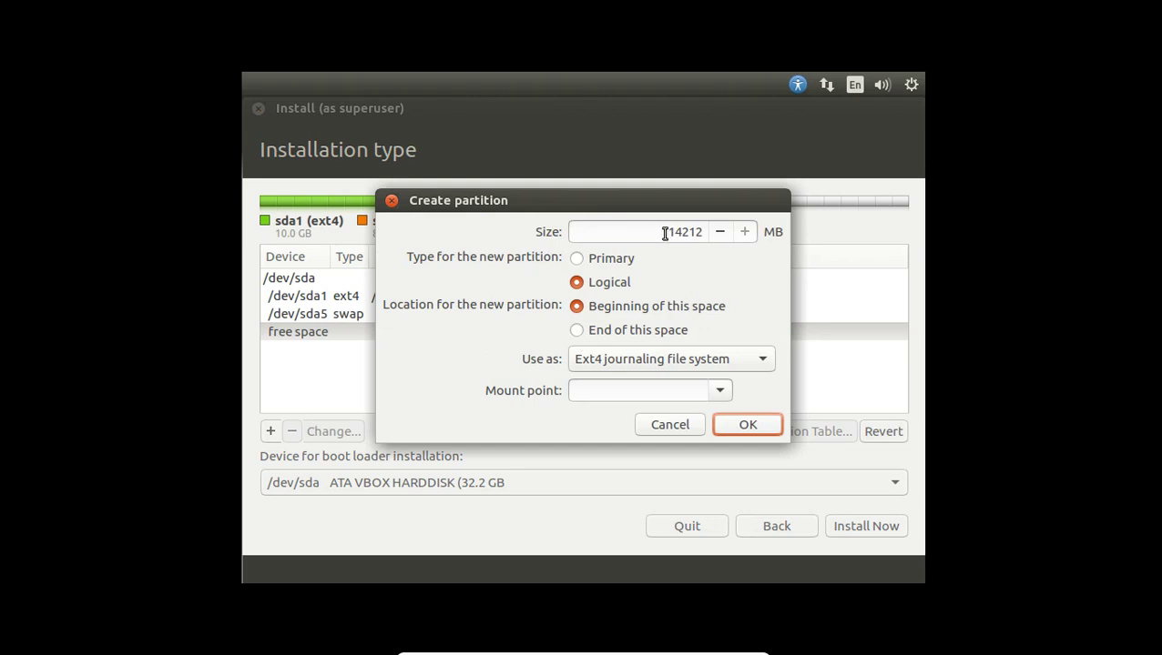
drag(665, 233, 705, 233)
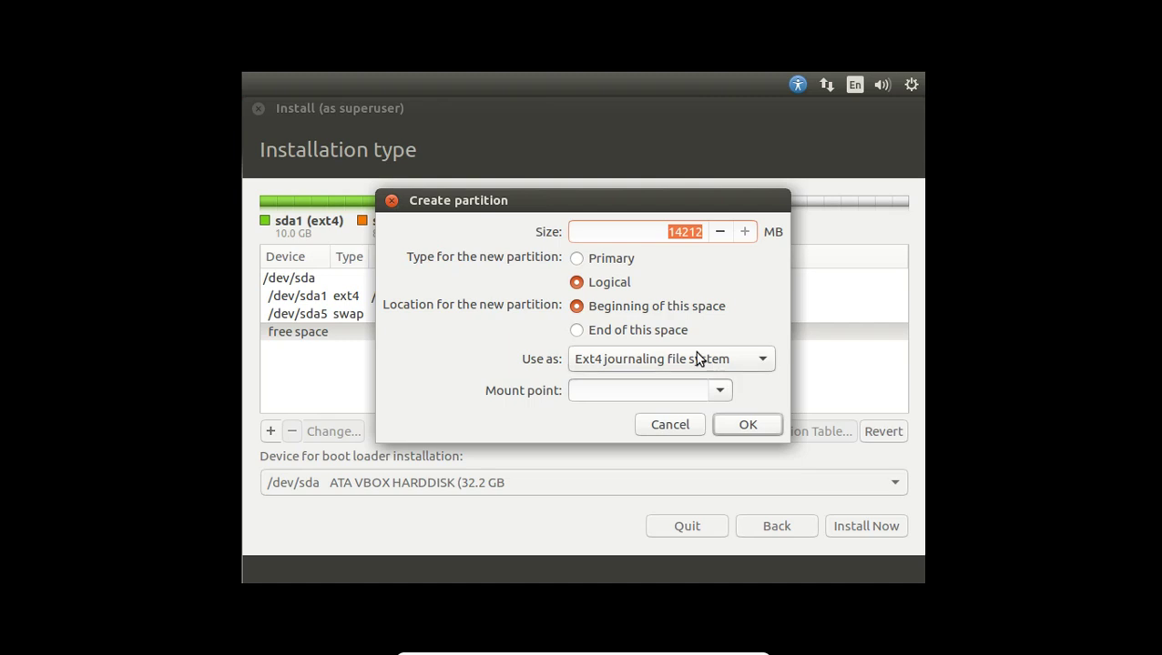
click(719, 391)
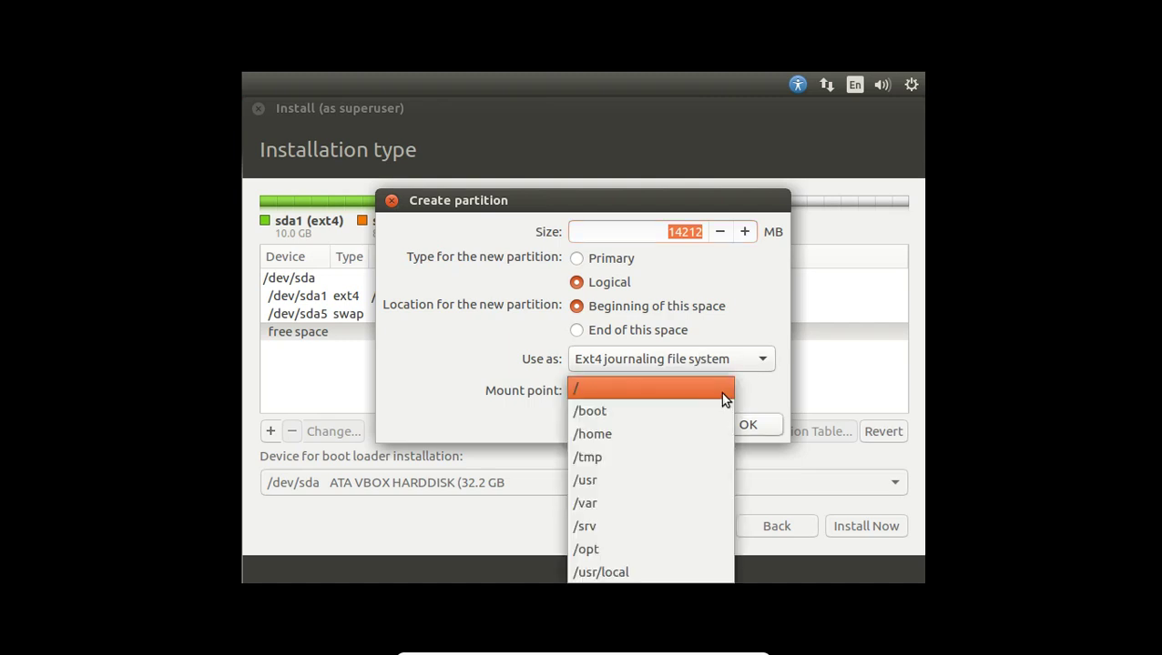
click(690, 438)
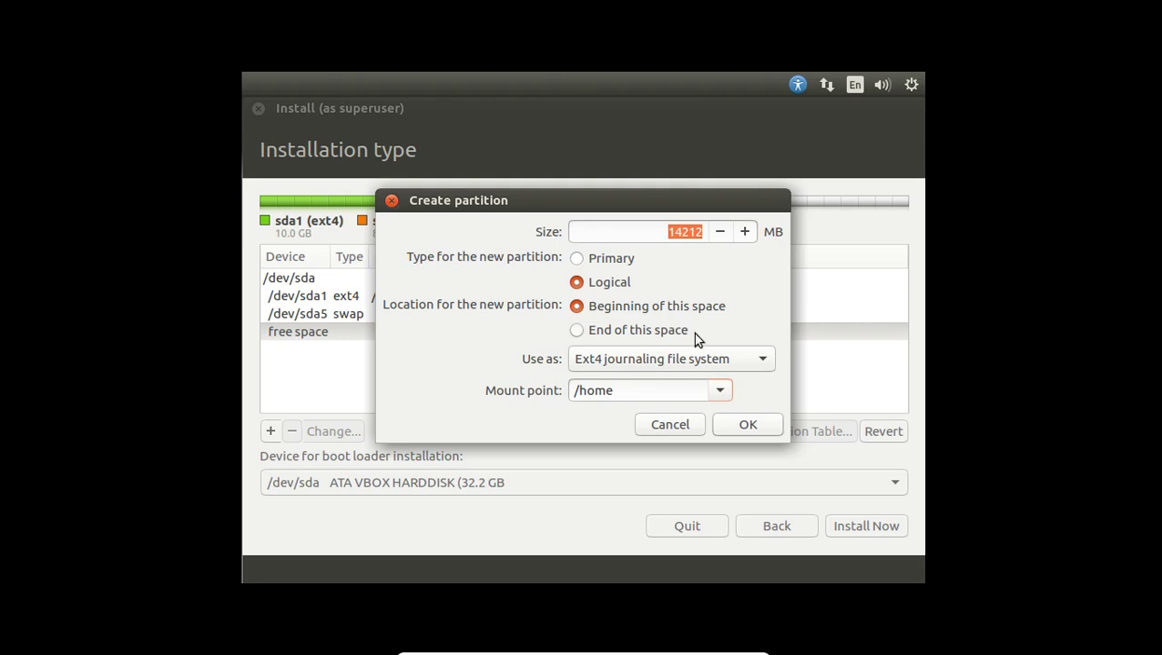
click(754, 426)
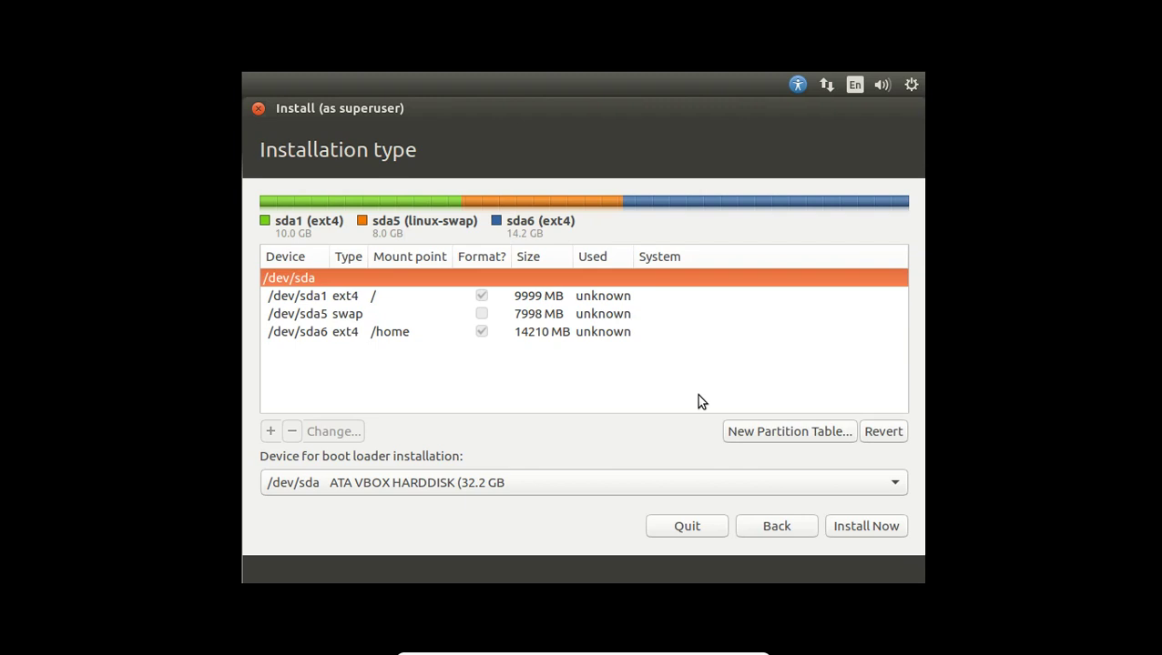
Start the installation by writing the root, swap and /home partitions to disk, and set the location to western Indonesia on the map.
click(384, 304)
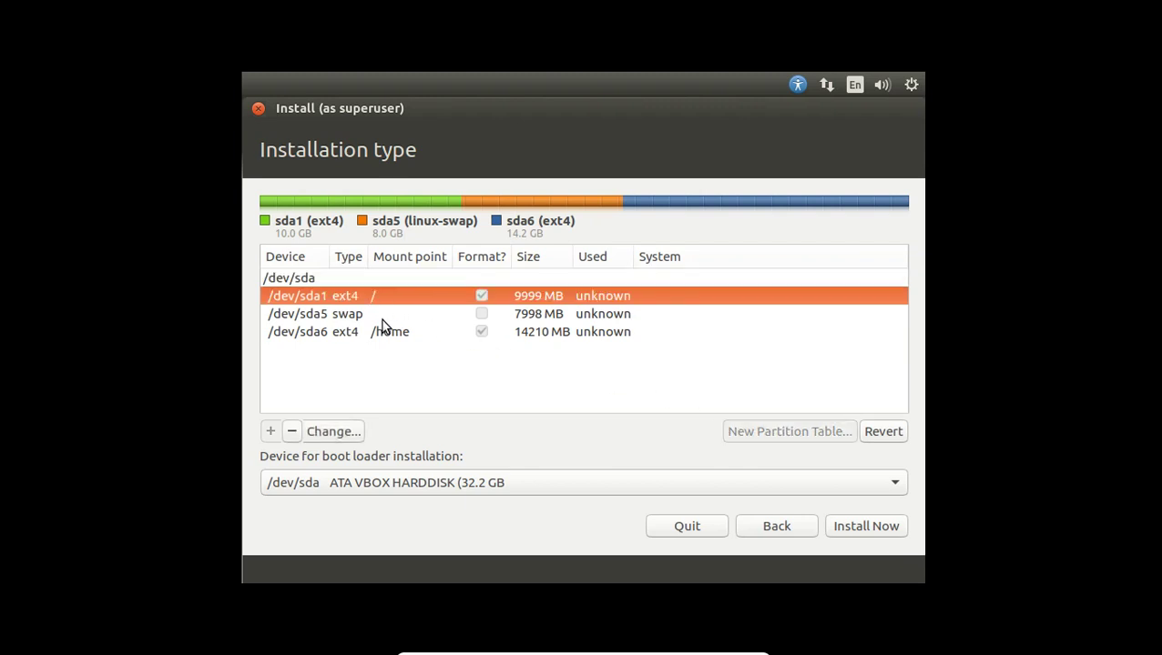
click(381, 318)
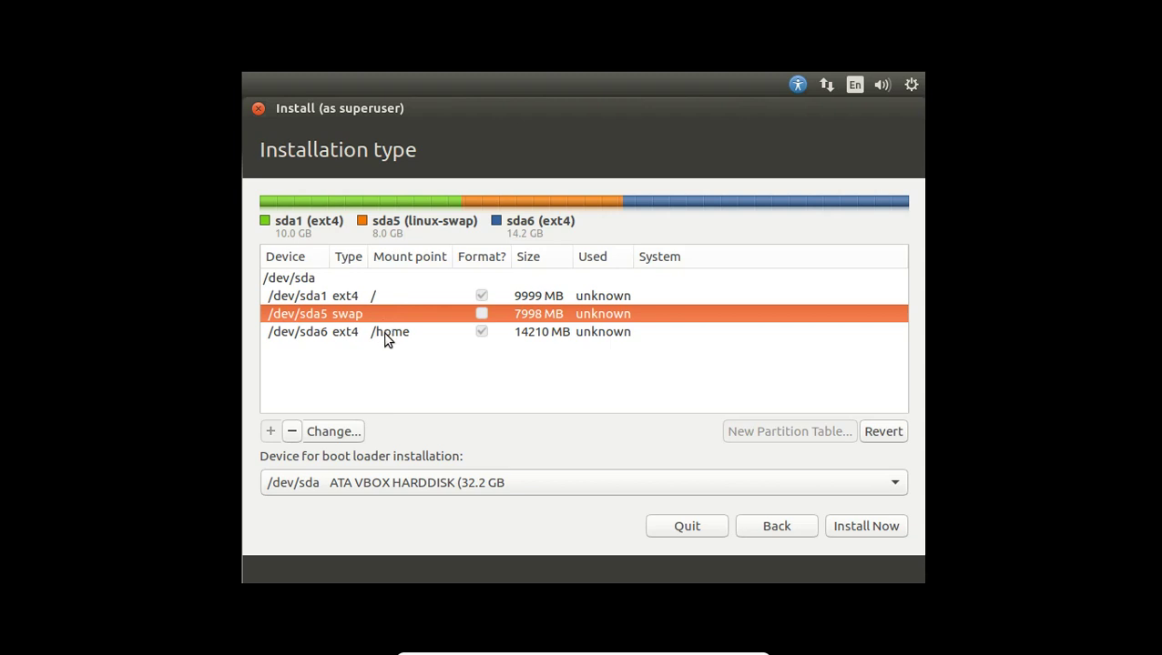
click(385, 337)
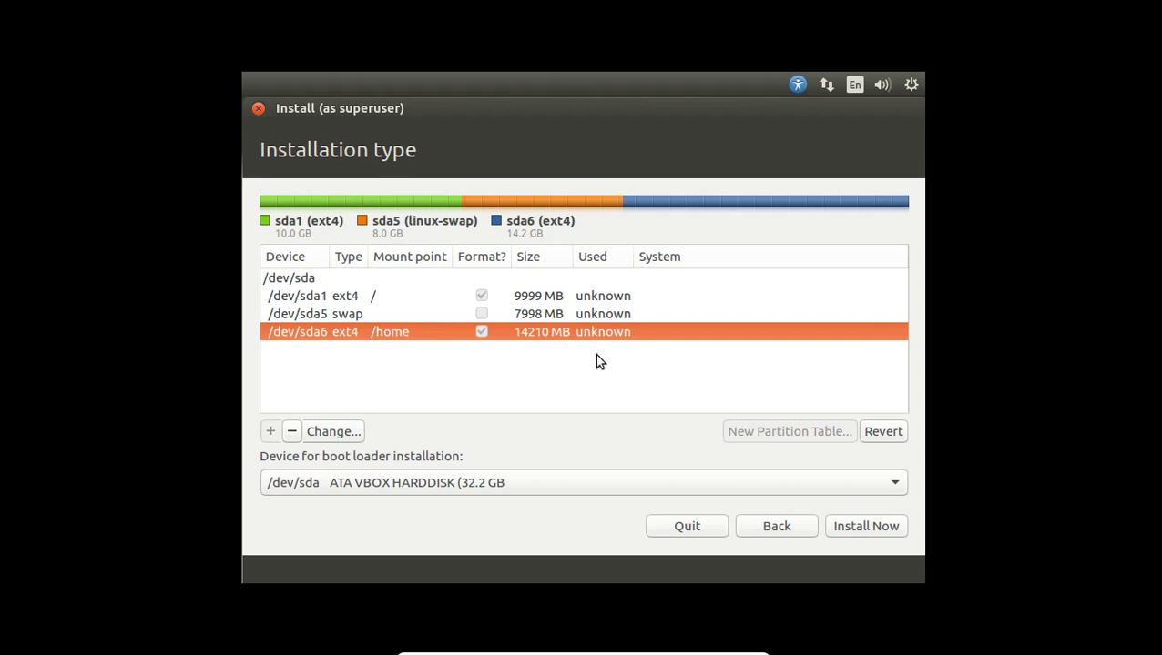
click(863, 528)
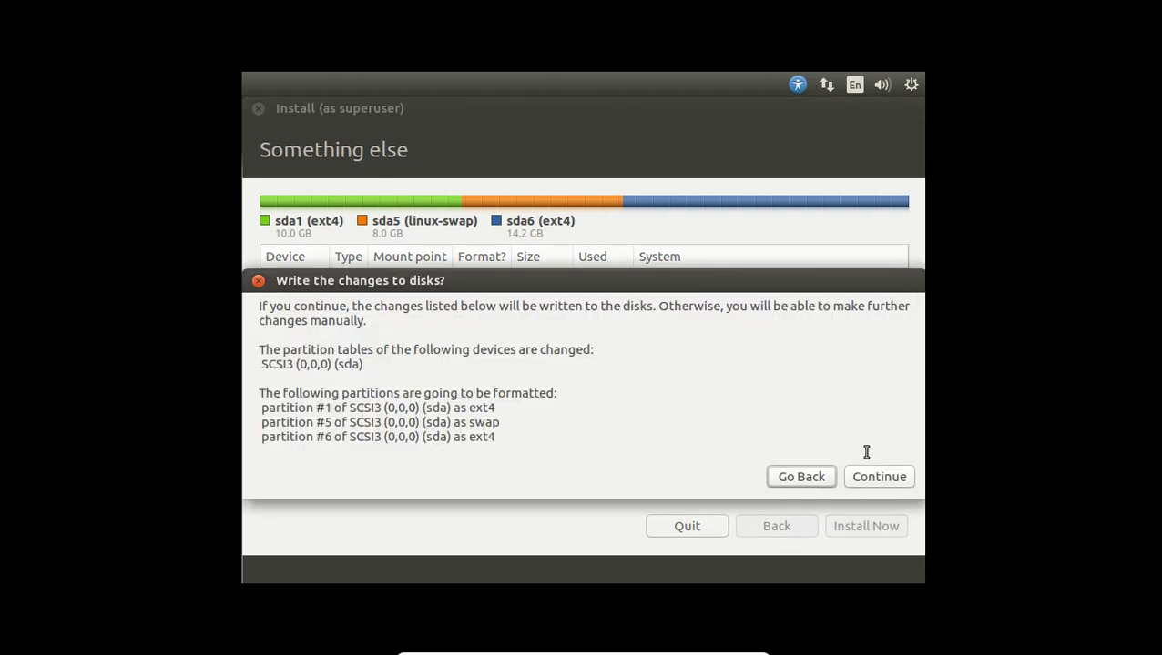
click(880, 479)
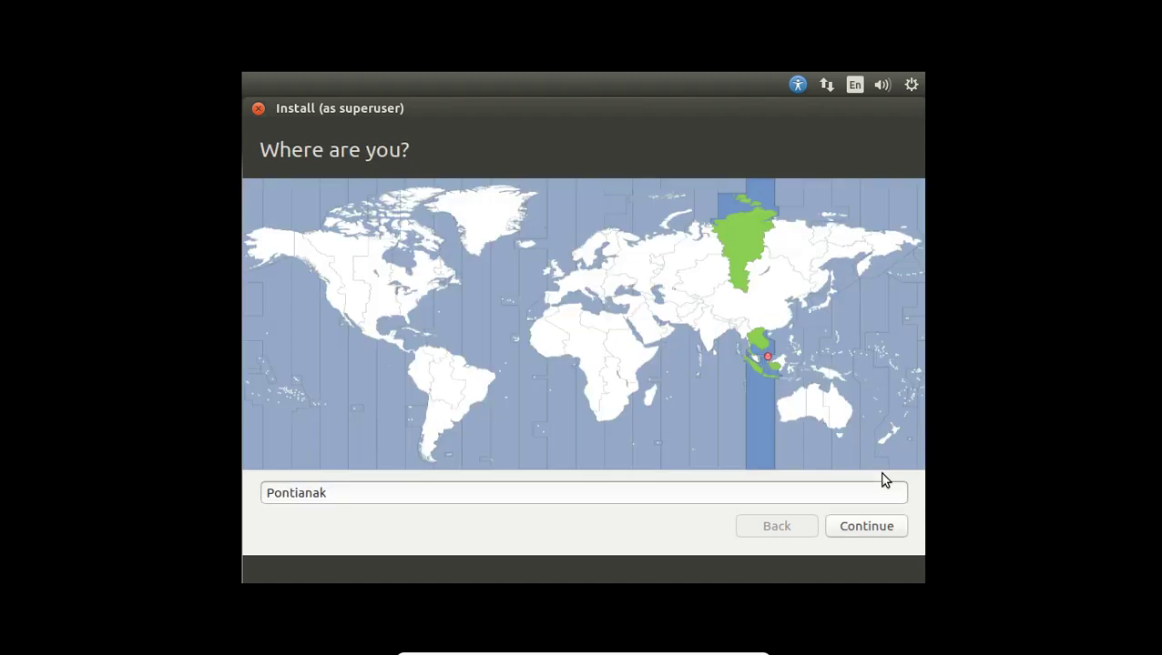
click(762, 373)
click(867, 526)
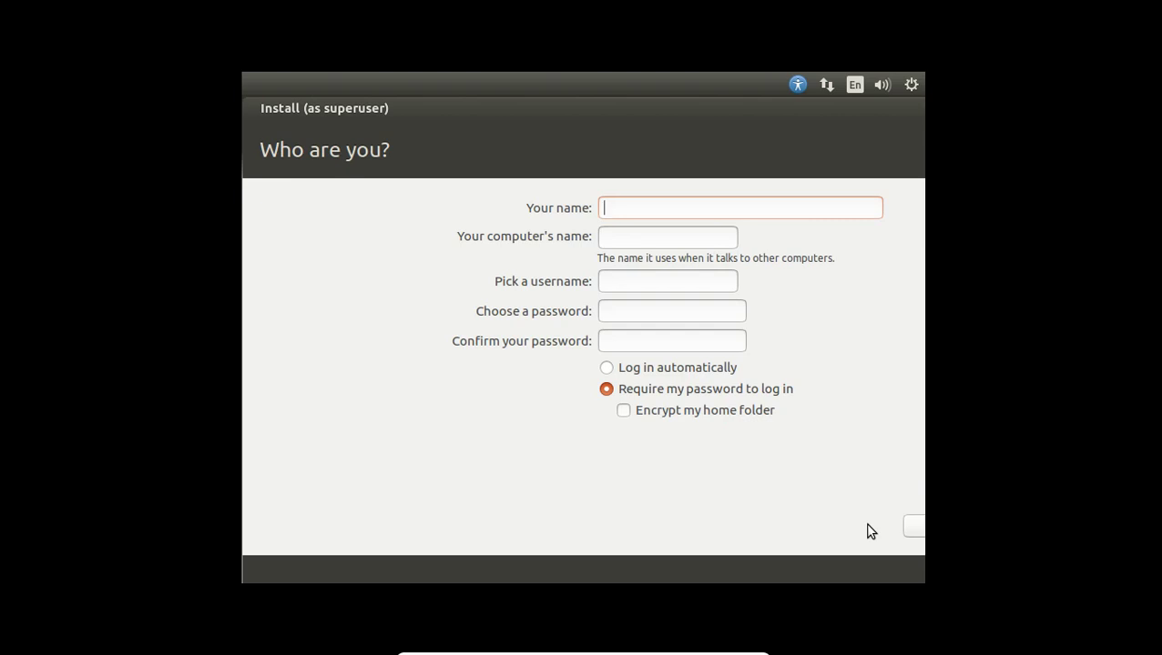
Set up the user account with the name ubuntu, enter and confirm the account password, and continue the installation.
text(ubuntu)
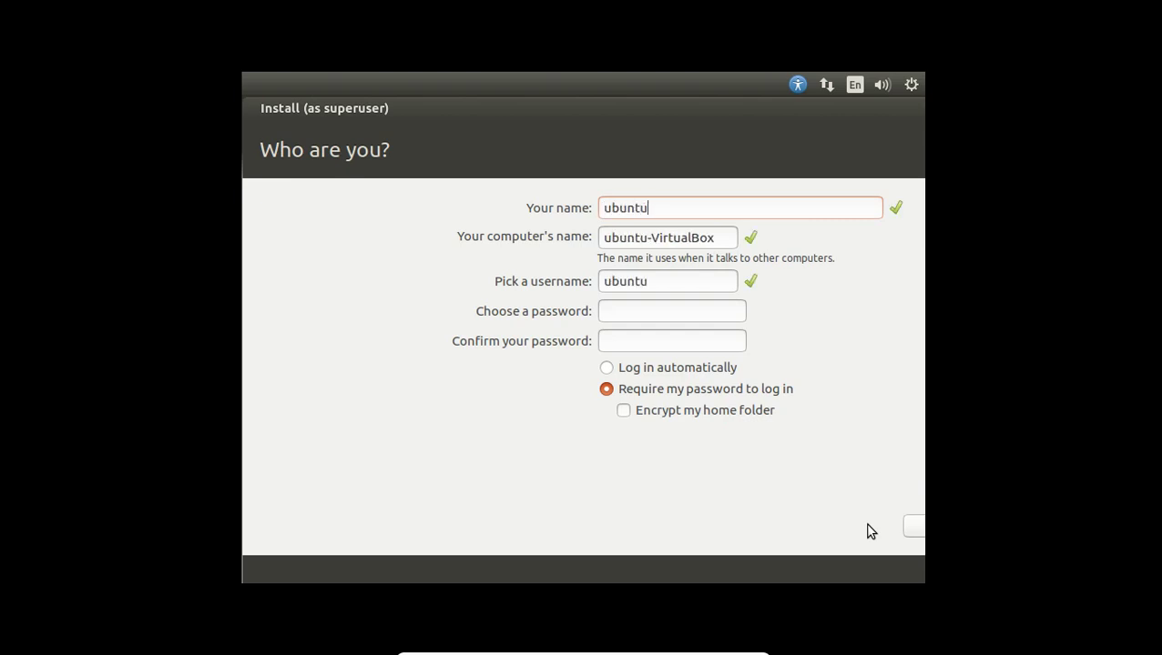
click(623, 315)
text(•••••)
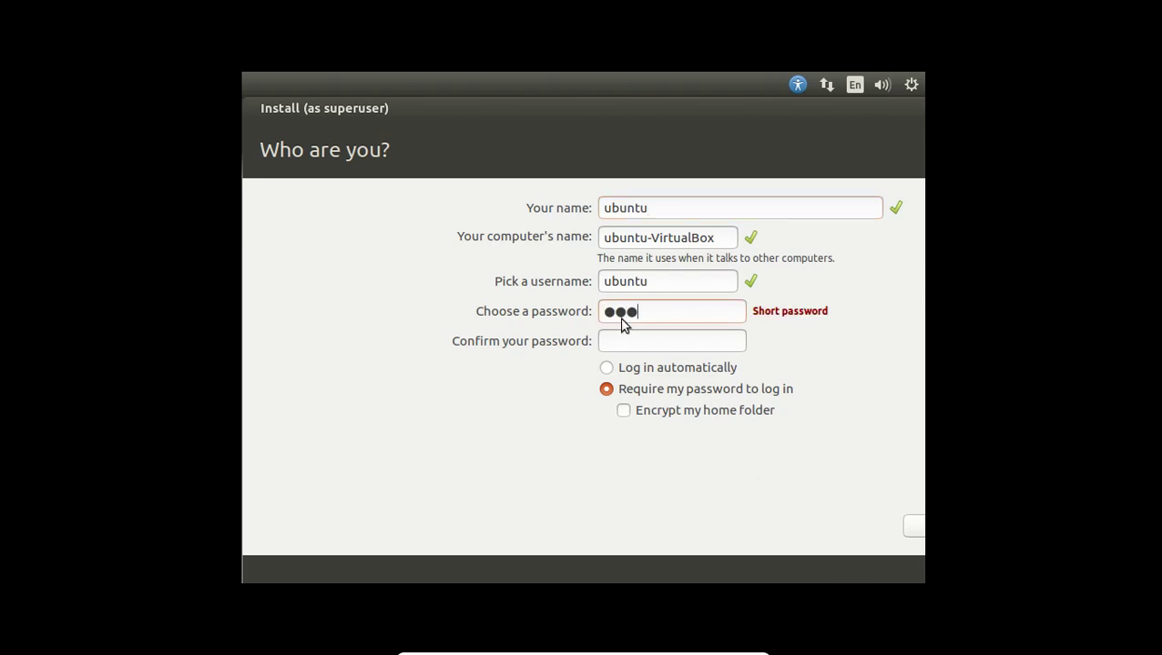
click(632, 338)
text(•••••)
key(Tab)
key(Tab)
key(Tab)
key(Return)
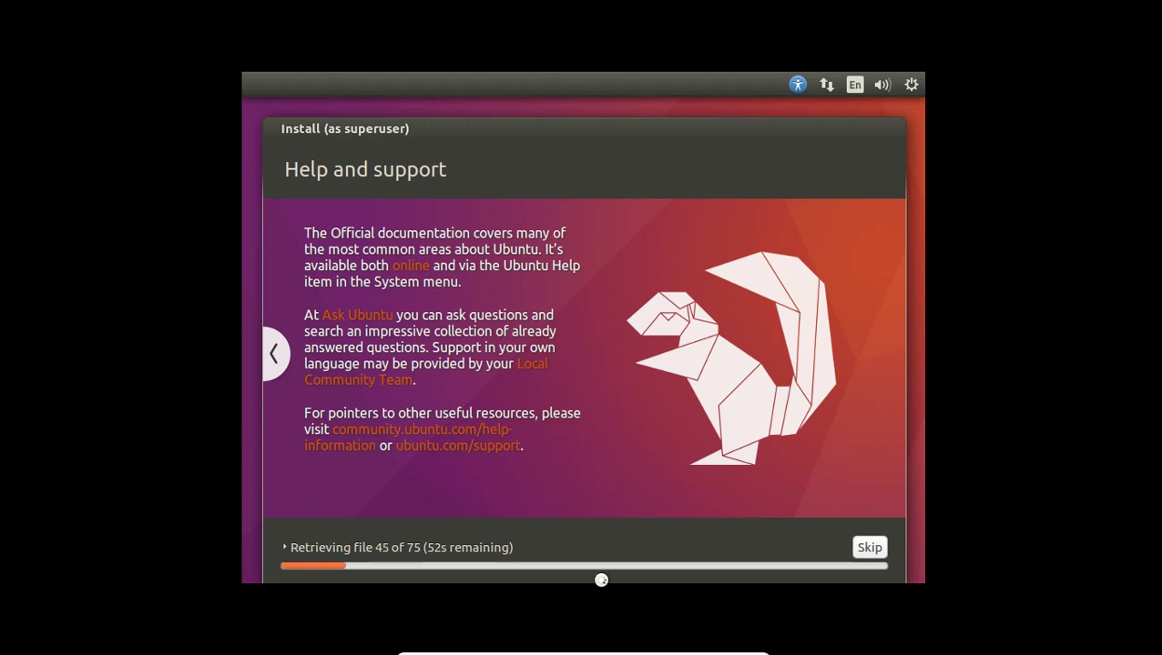
Switch the running ubuntu virtual machine from full-screen mode back to a normal window.
mouse_move(582, 652)
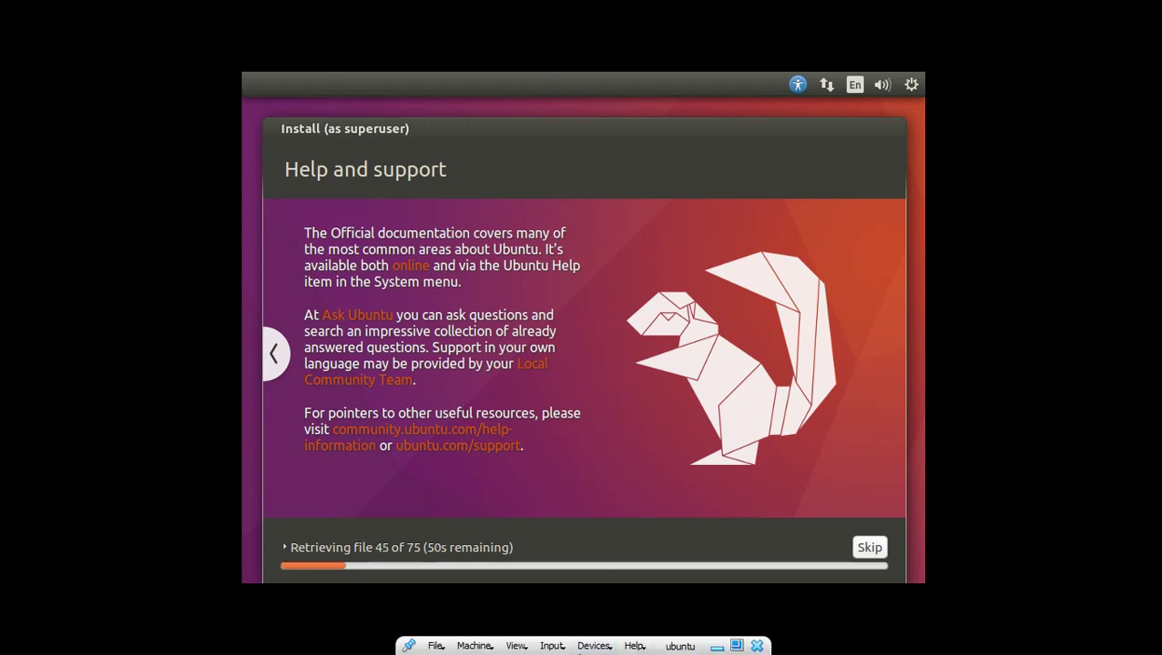
click(519, 646)
click(551, 508)
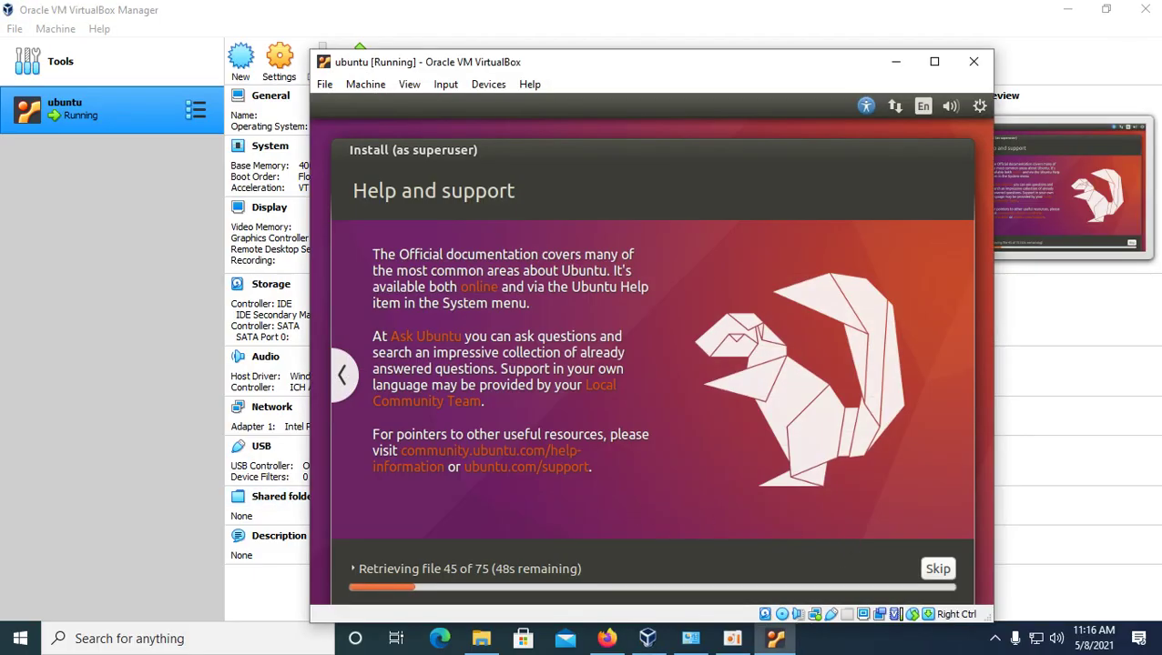
click(733, 639)
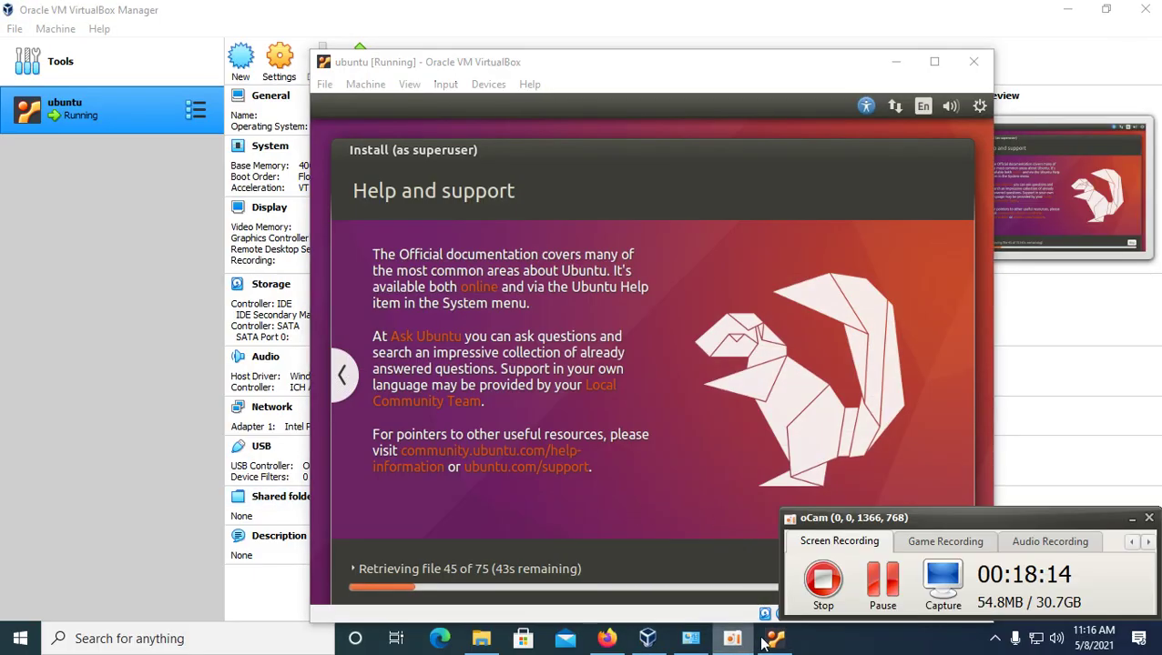
click(882, 588)
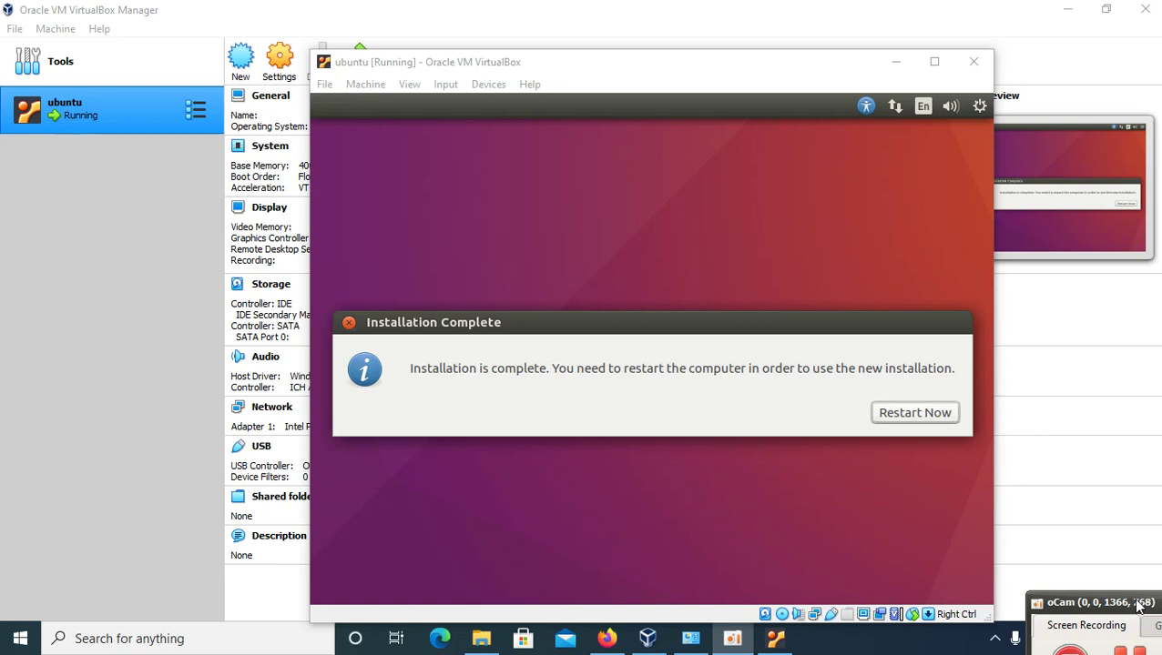
drag(1138, 608, 1136, 628)
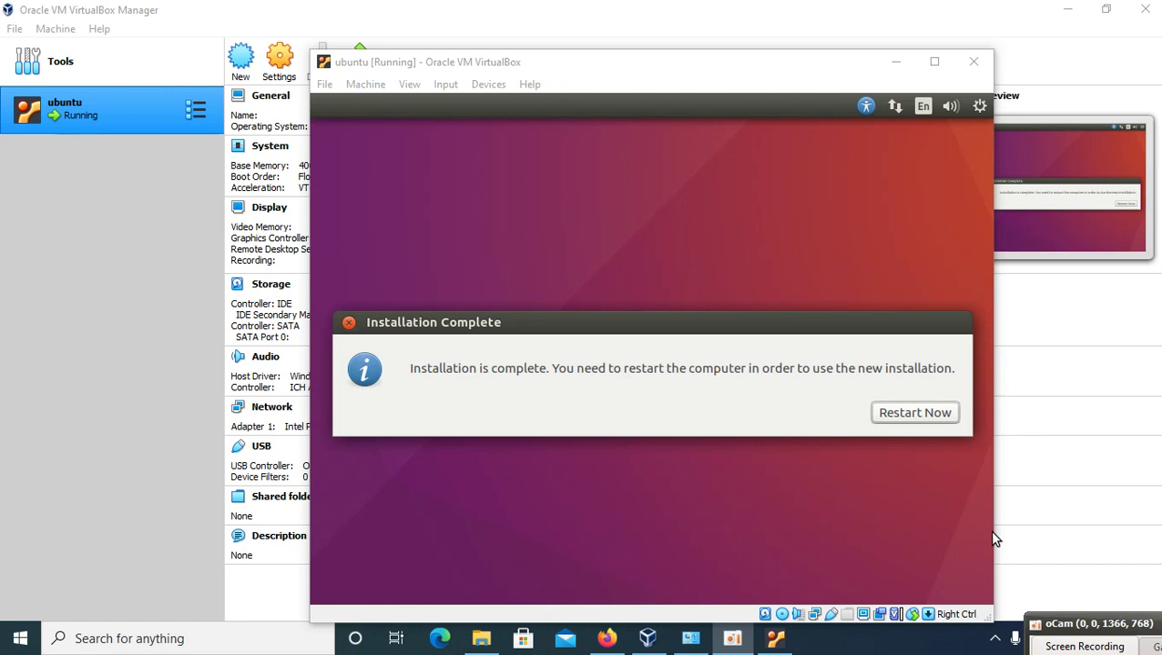
Restart the virtual machine to finish the installation, switching its display to full-screen mode and continuing past the installation medium removal prompt.
click(910, 415)
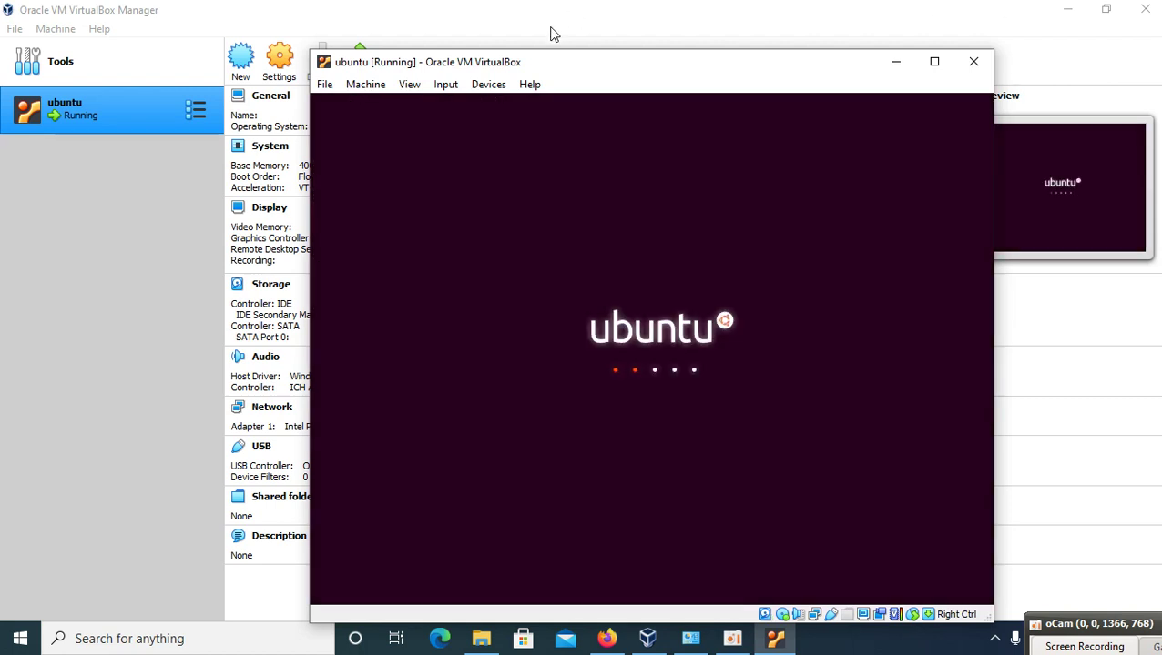
click(410, 84)
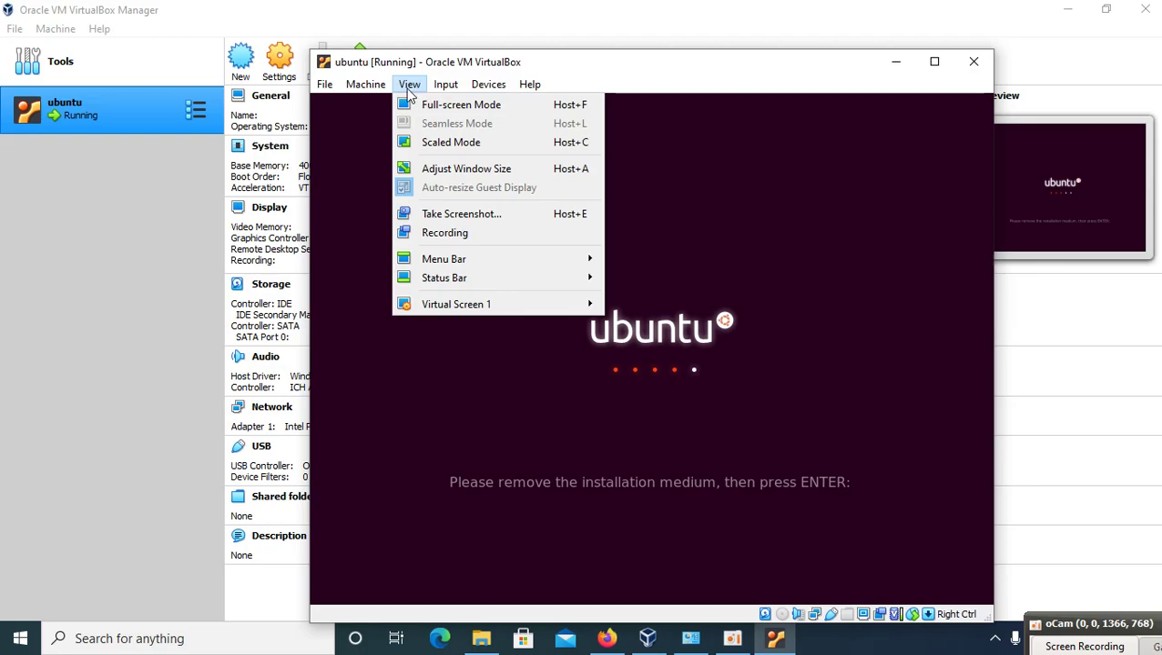
click(412, 105)
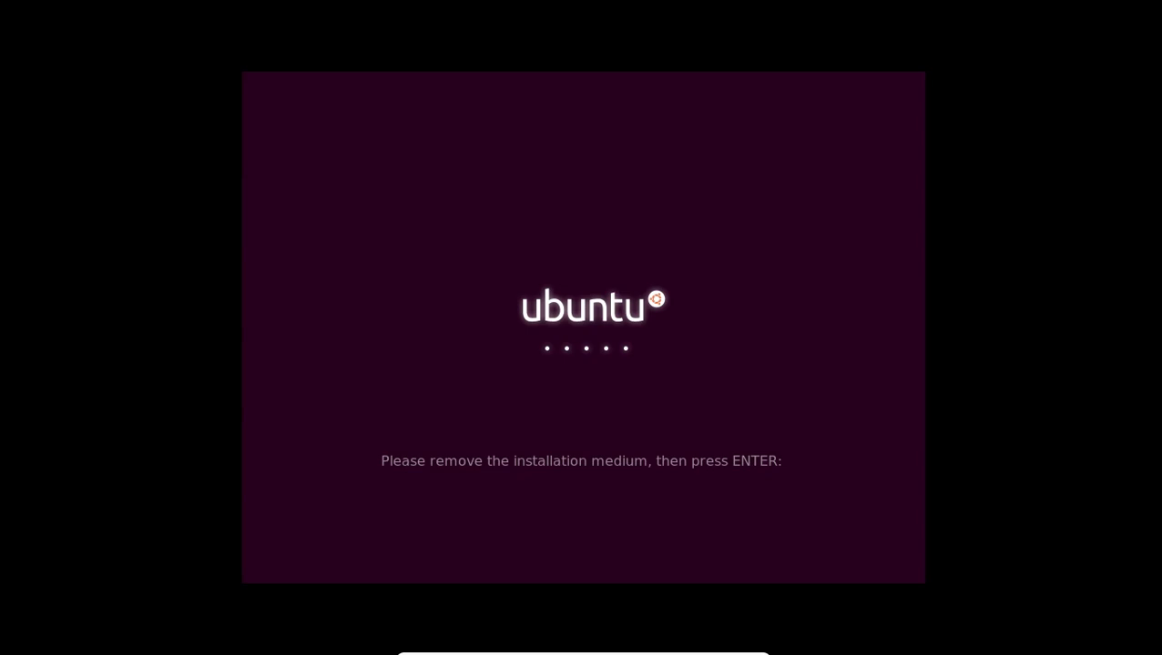
key(Return)
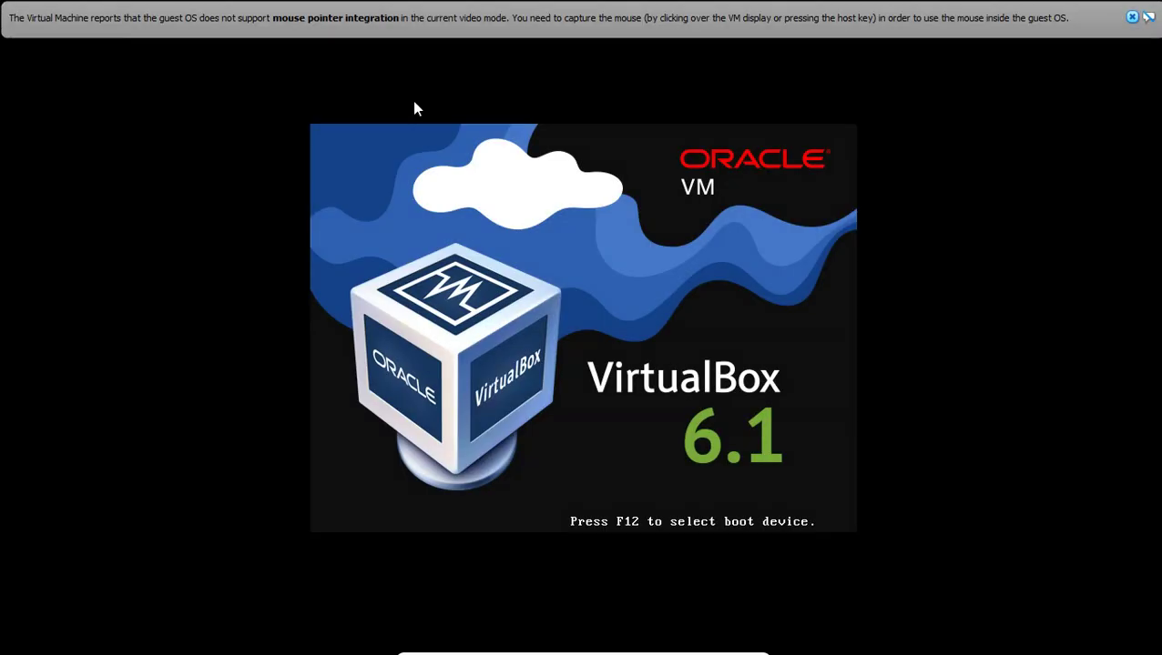